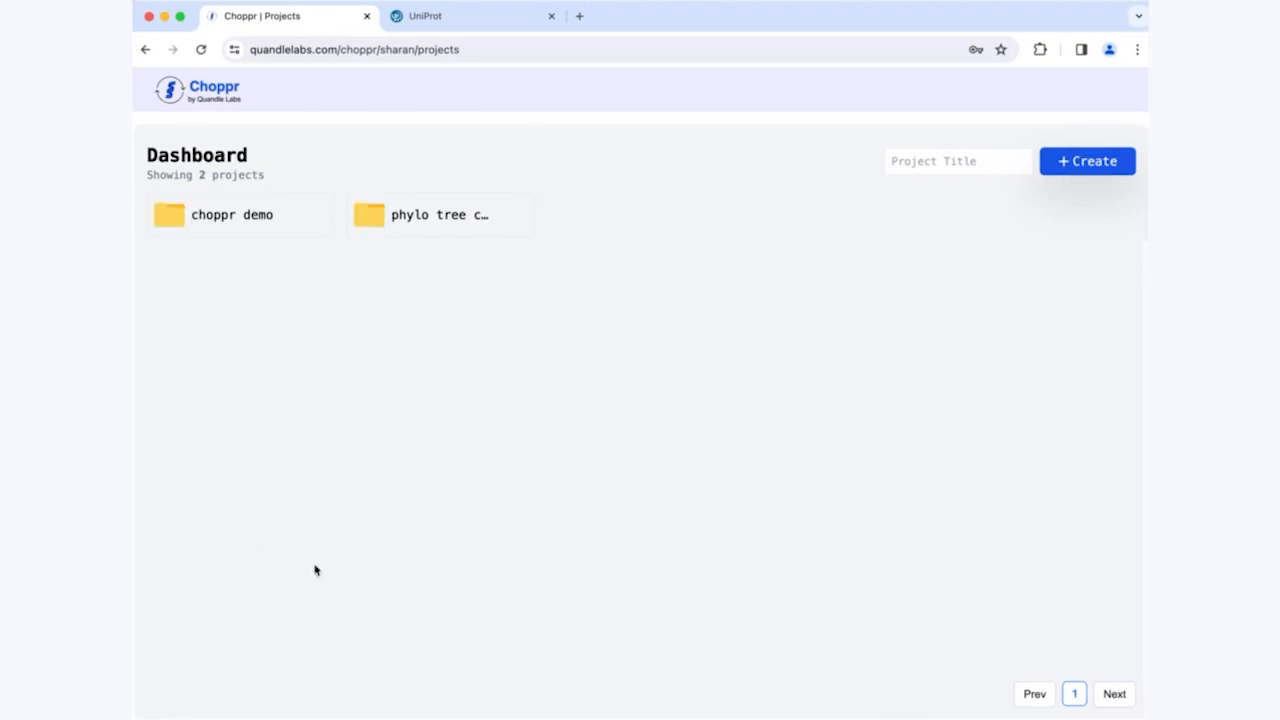
Step: Create a project titled "demo compare" from the dashboard
click(902, 167)
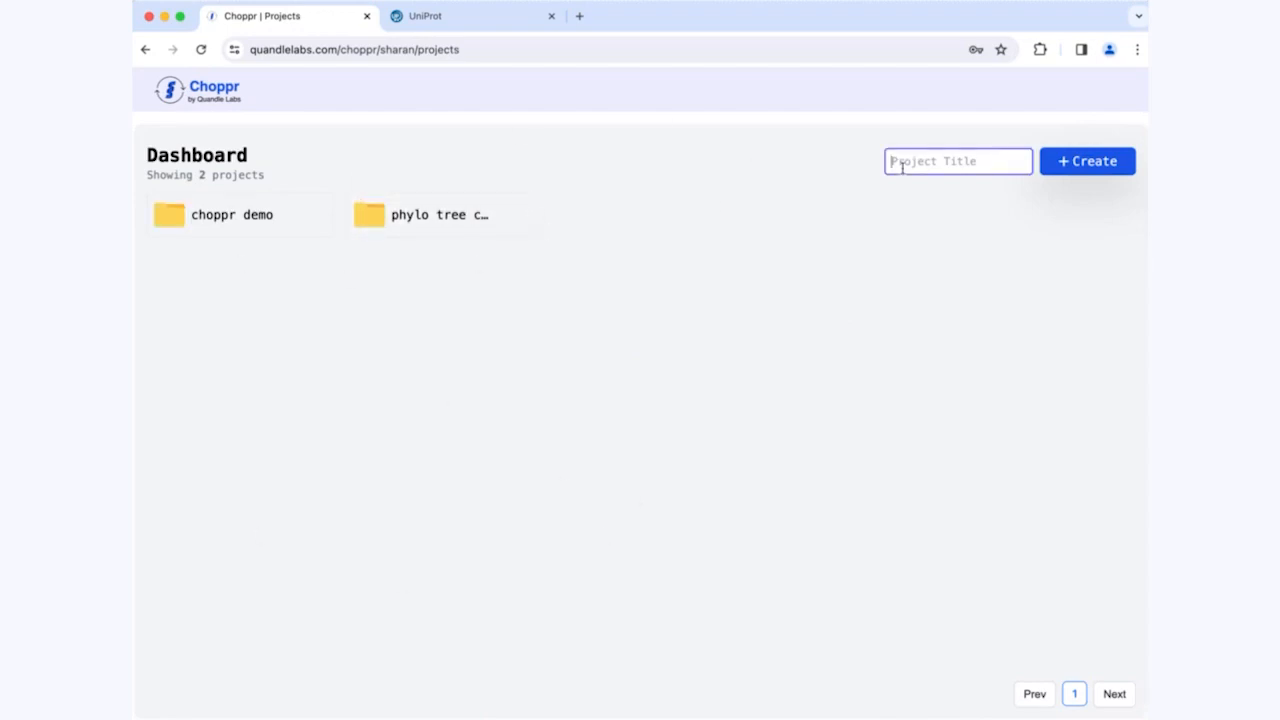
text(demo compare)
key(Return)
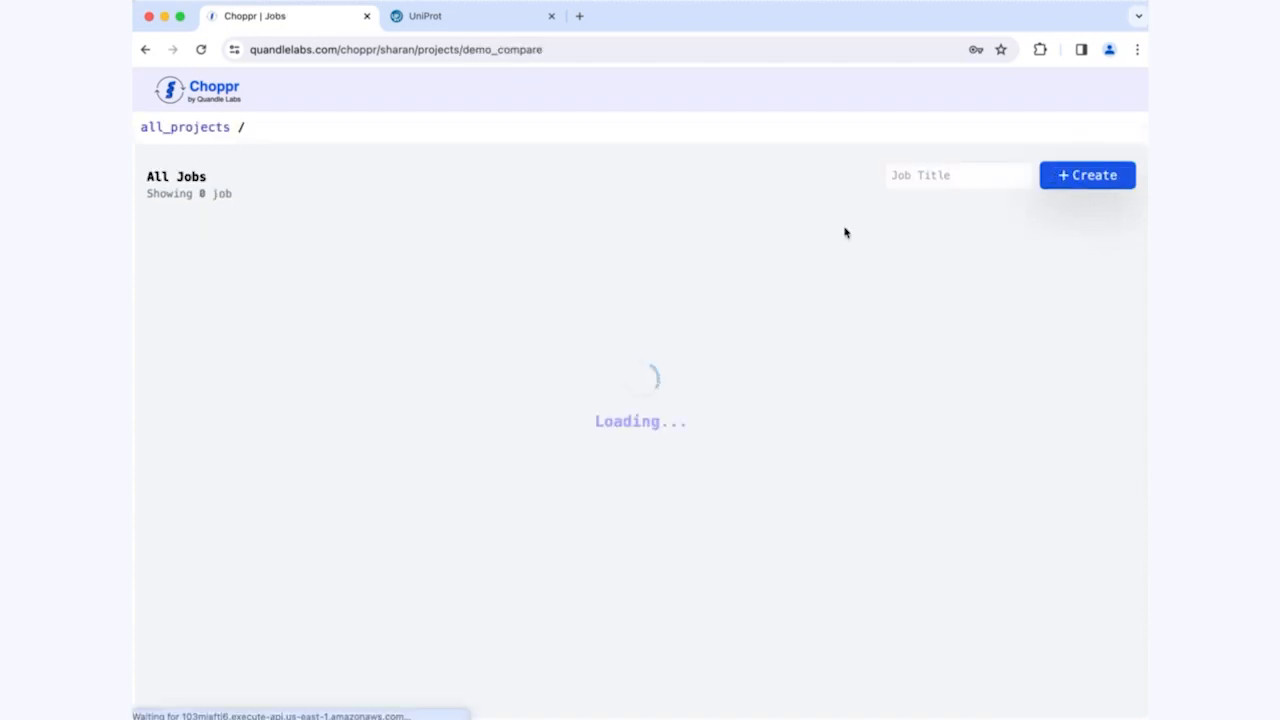
Step: Create a job titled "compare trees" in the demo compare project
click(963, 169)
text(compare trees)
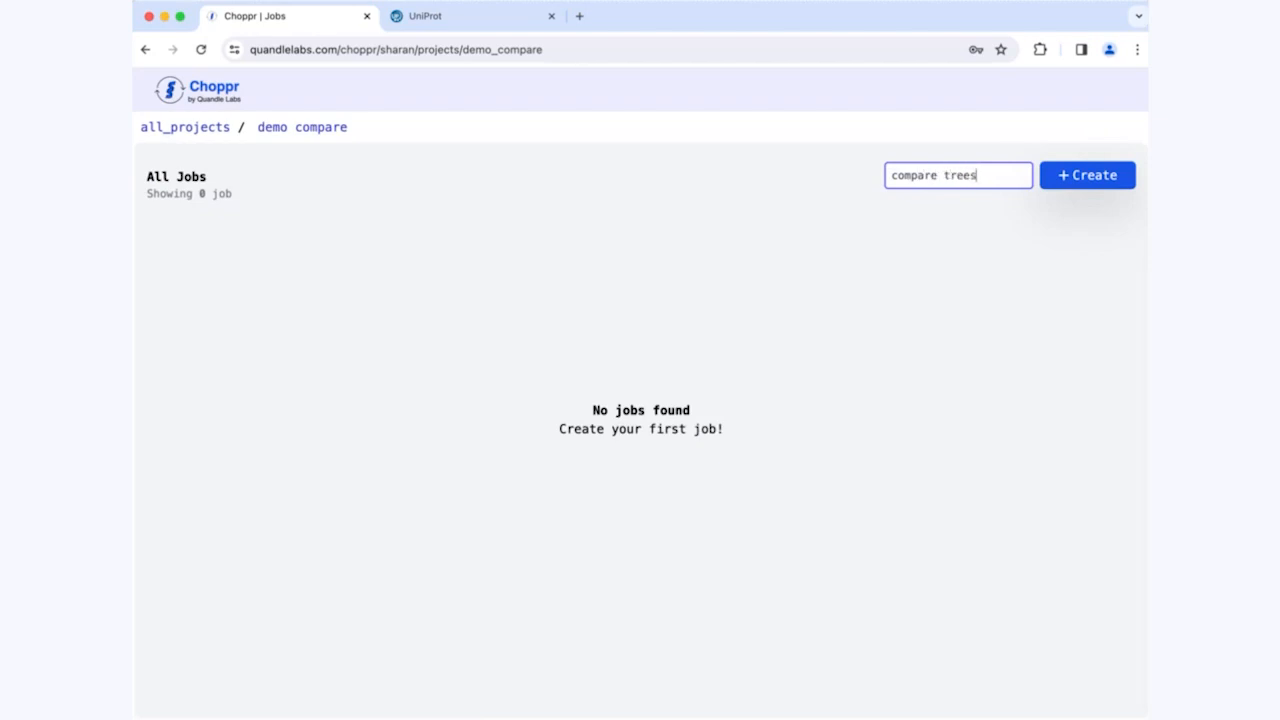
key(Return)
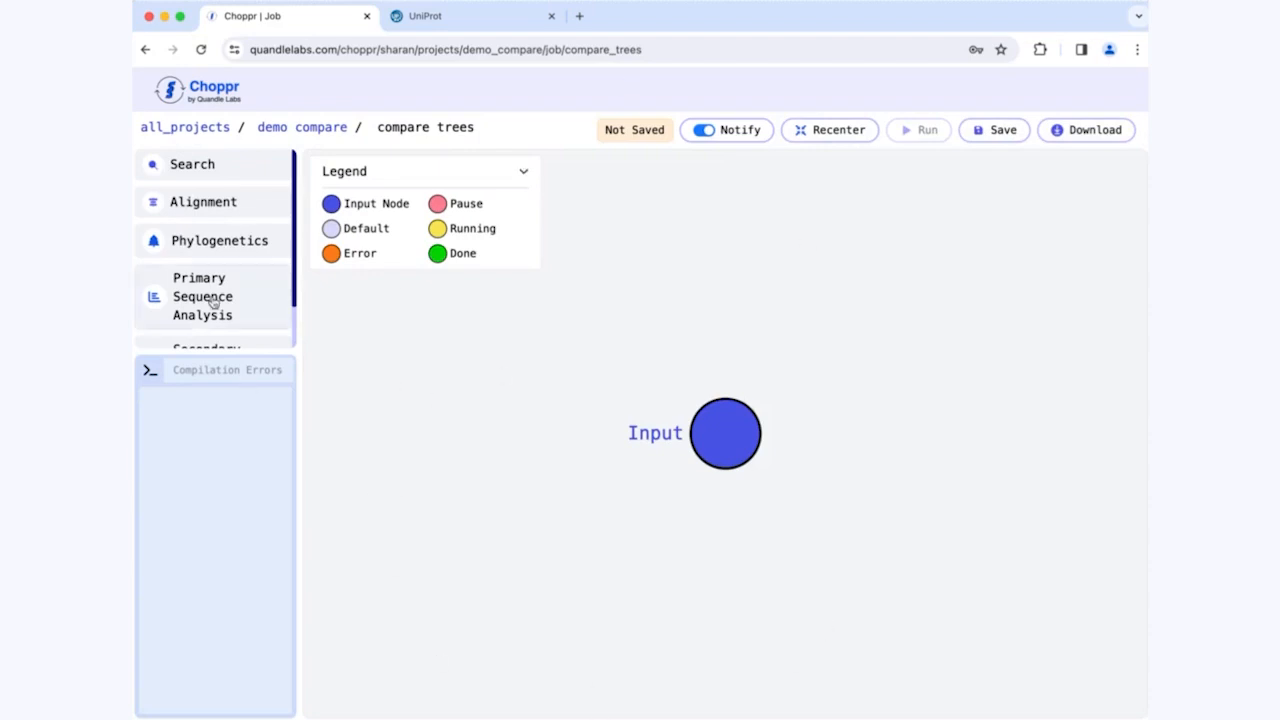
Step: Reposition the Input node on the workflow canvas and open its settings for entering a FASTA sequence
scroll(214, 297, down, 2)
scroll(214, 297, up, 2)
drag(729, 451, 621, 340)
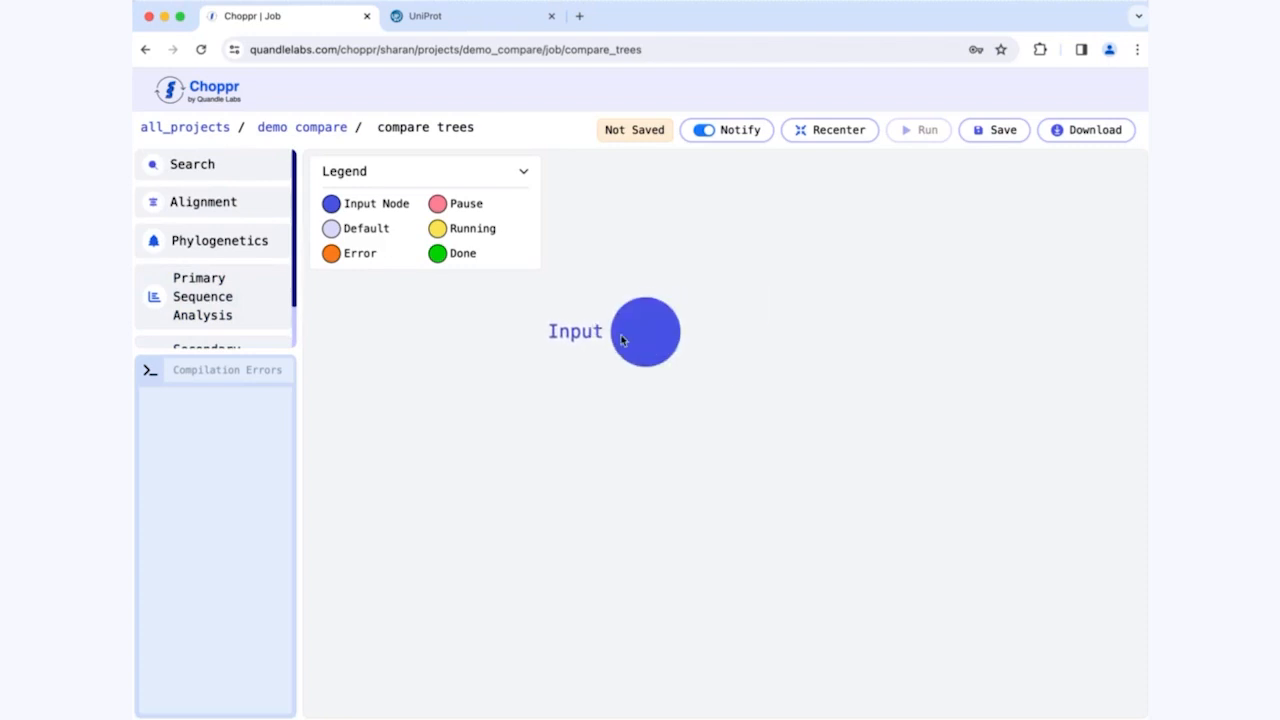
click(646, 334)
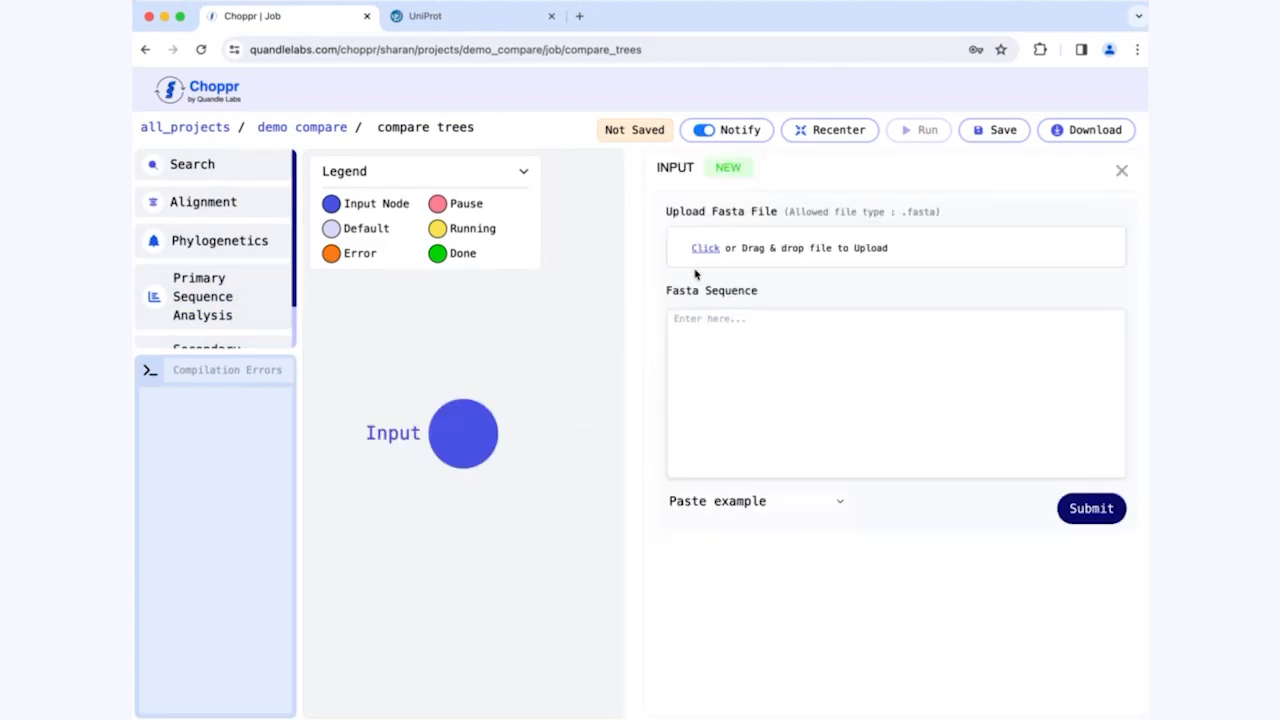
click(447, 453)
mouse_move(697, 432)
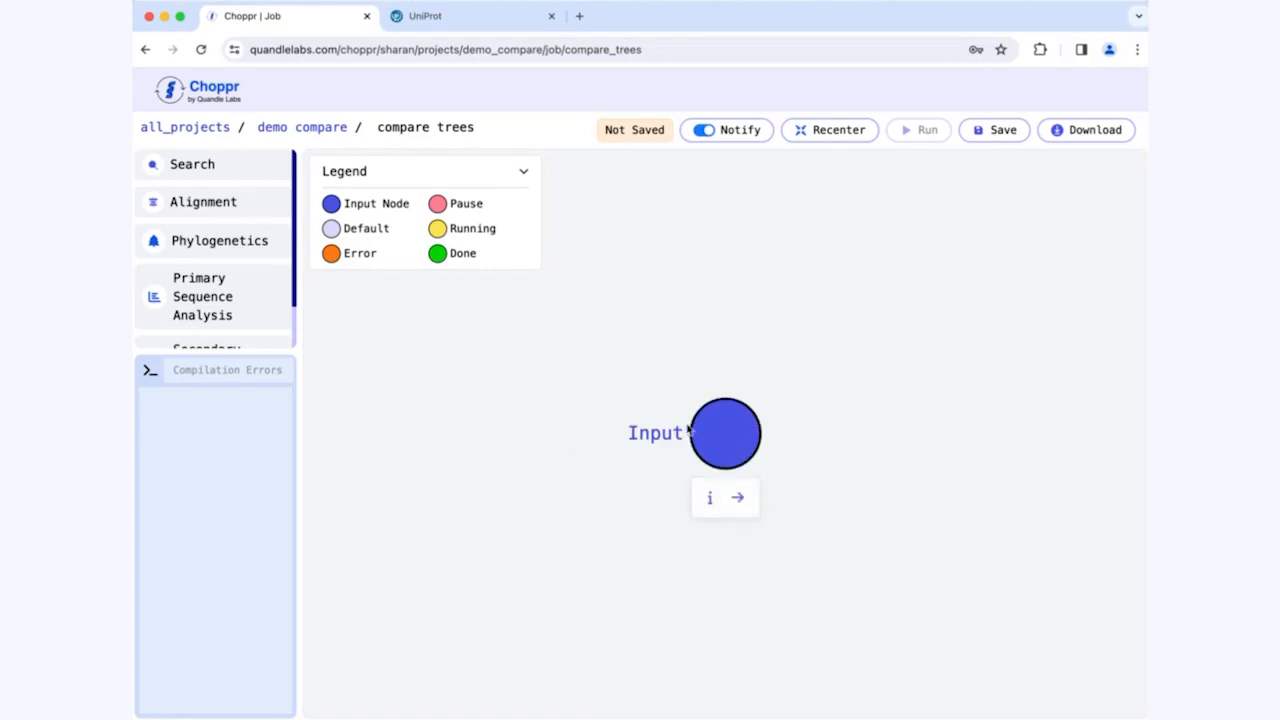
click(710, 500)
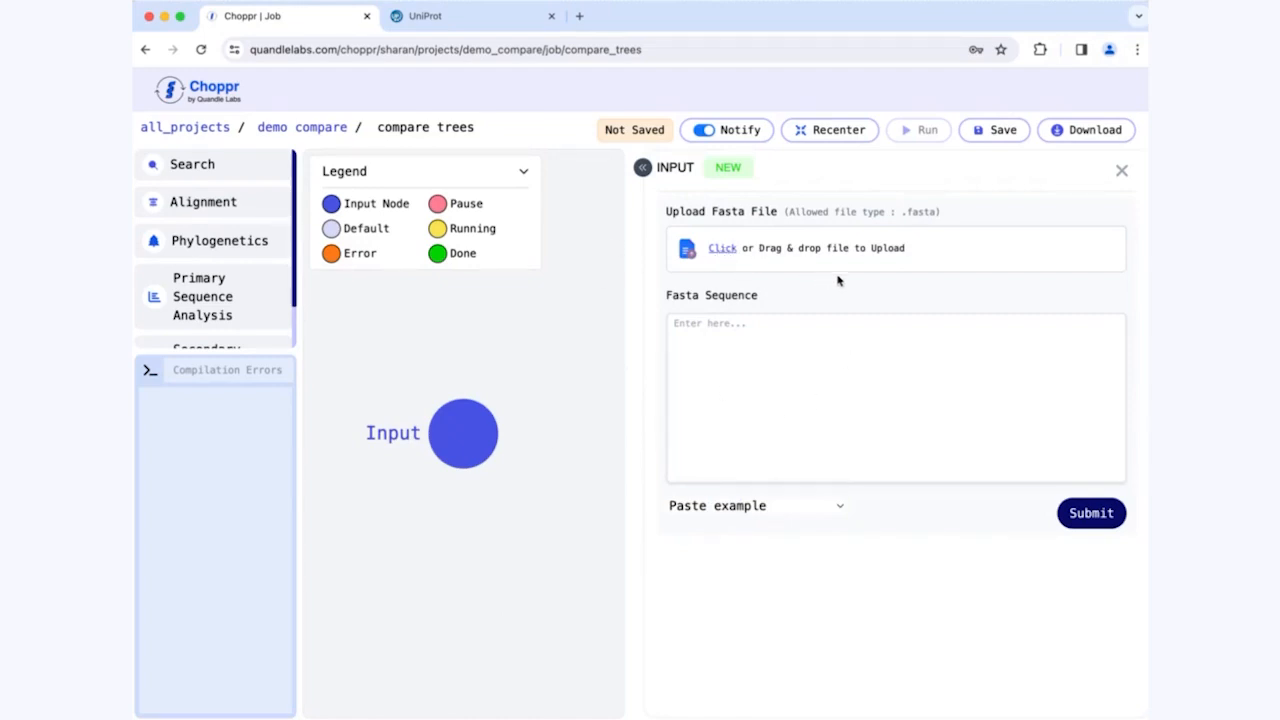
click(826, 449)
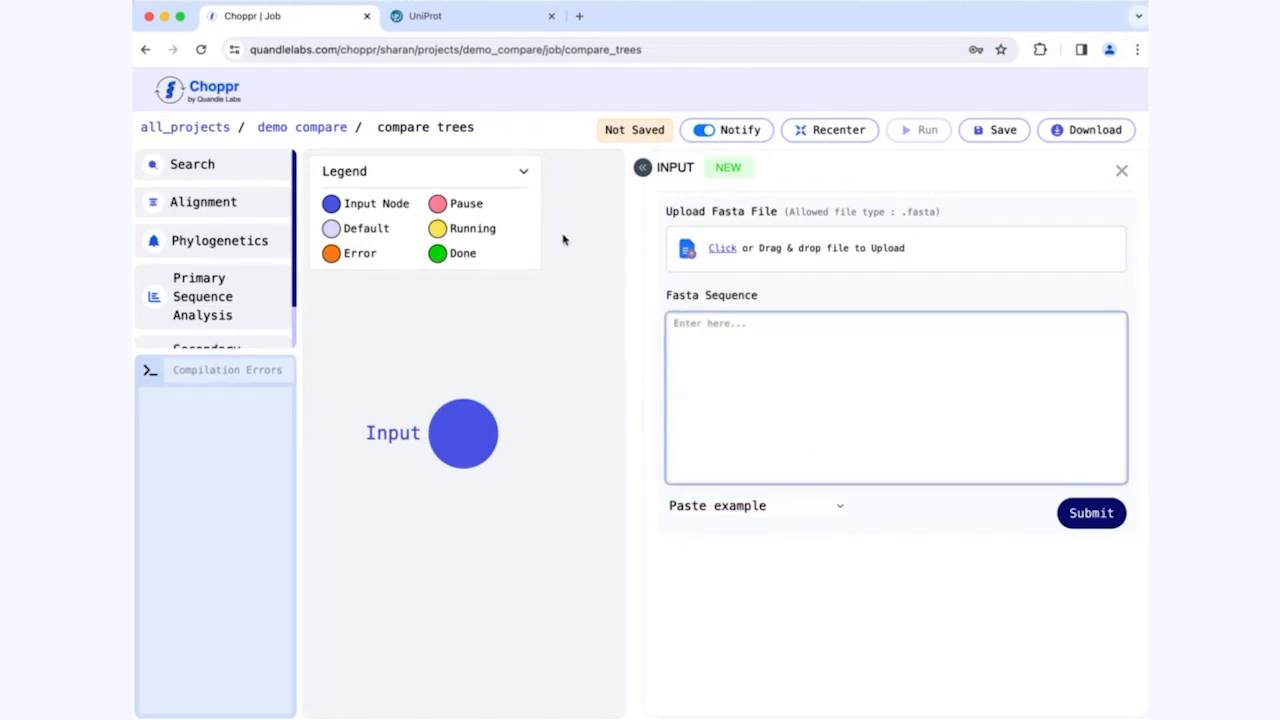
Step: Switch to UniProt, search UniProtKB for the example term Insulin, and open the human insulin entry P01308
click(519, 19)
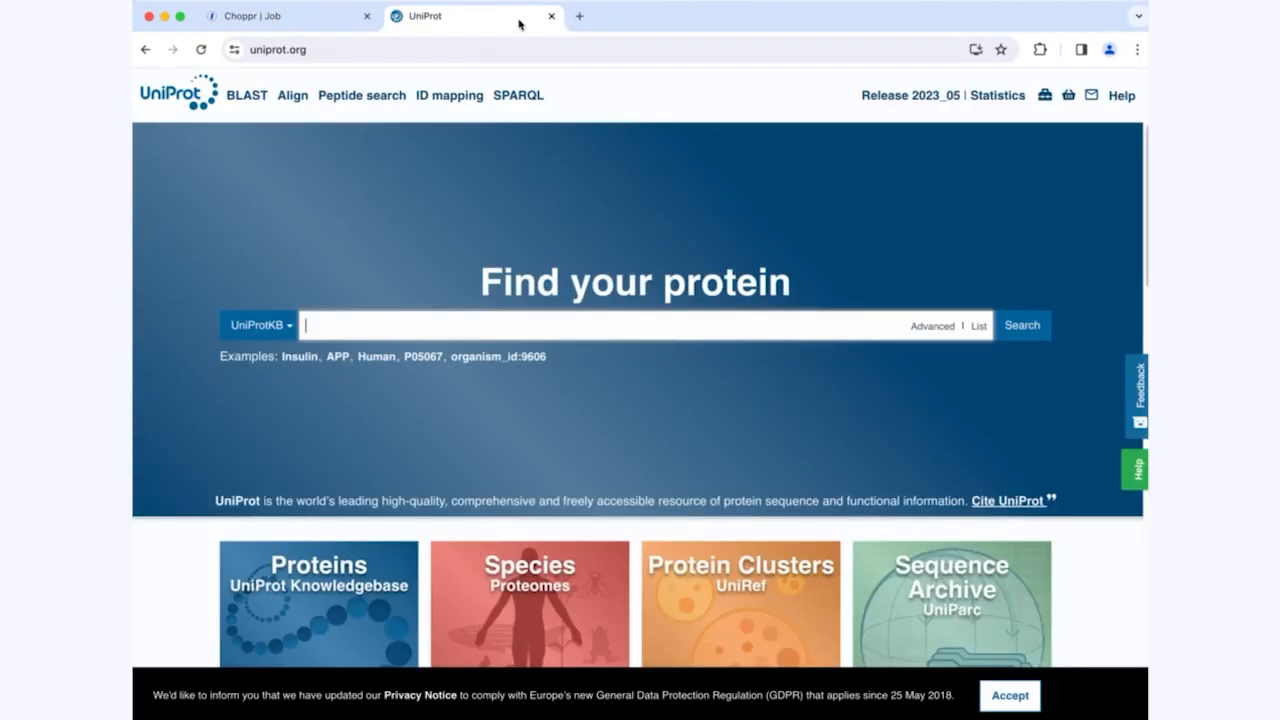
click(300, 357)
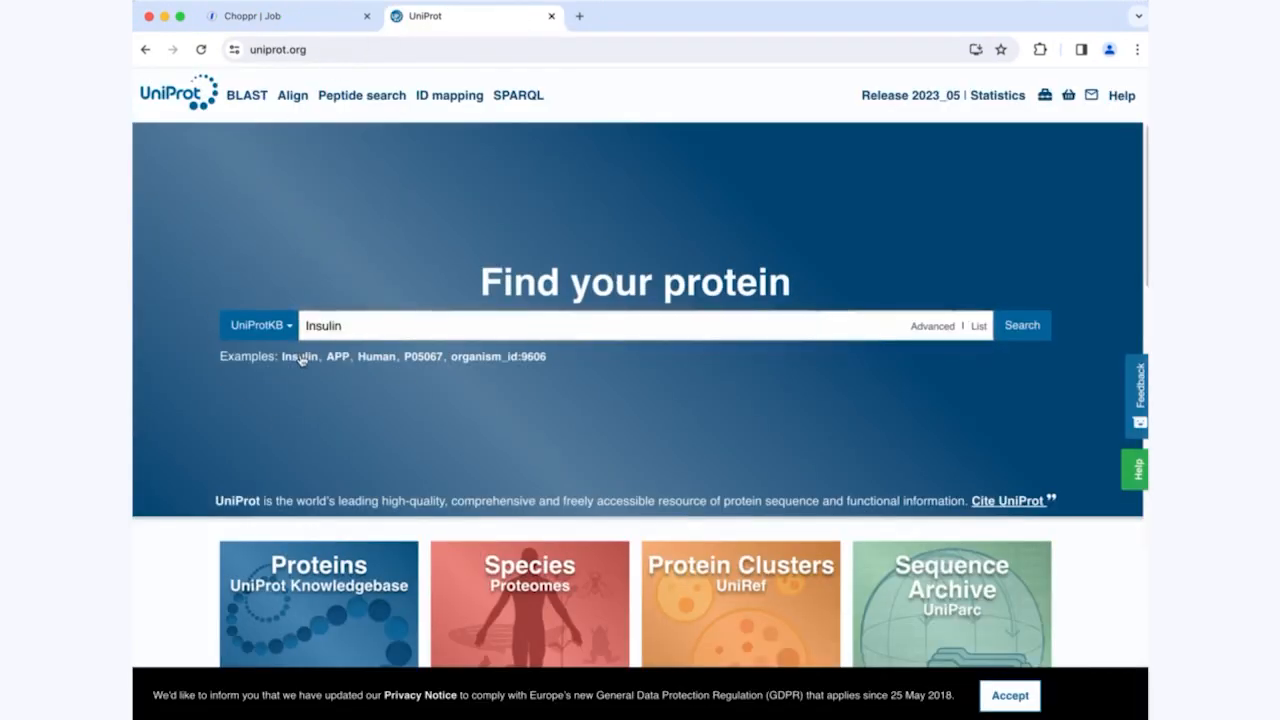
click(1010, 325)
click(395, 342)
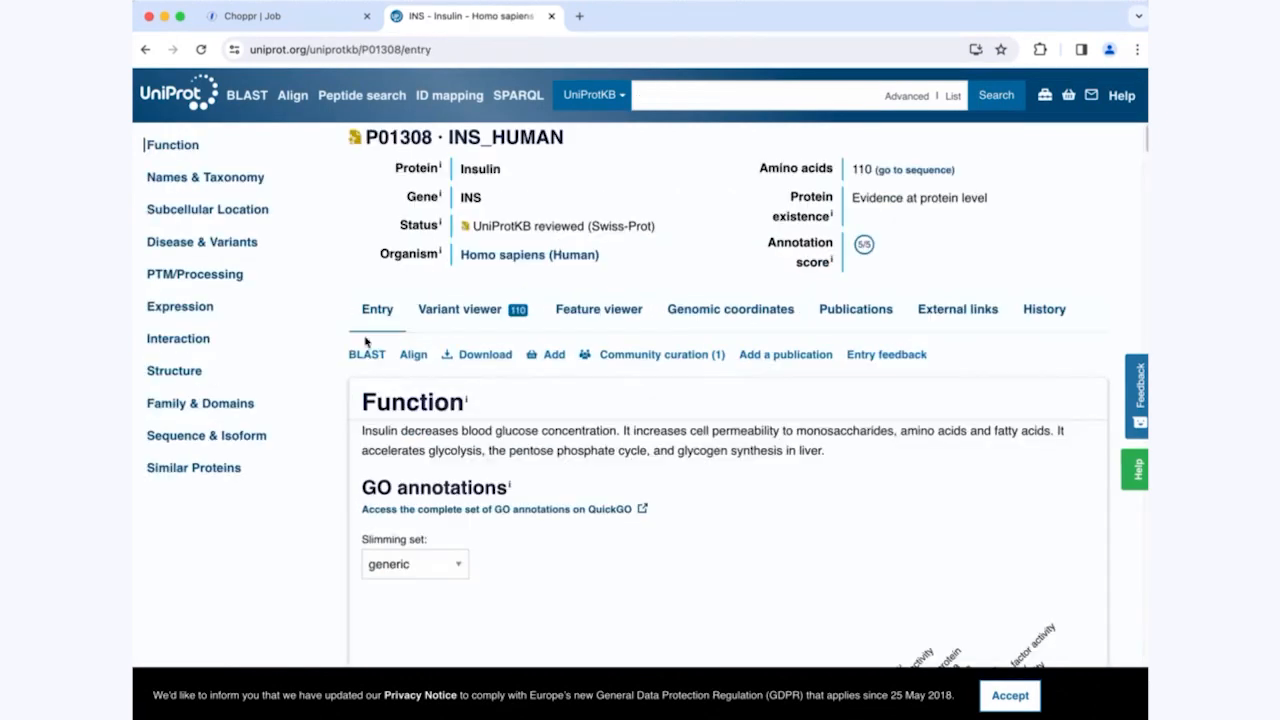
Step: Display the insulin entry in FASTA (canonical) format and copy the entire sequence record
click(470, 354)
click(517, 213)
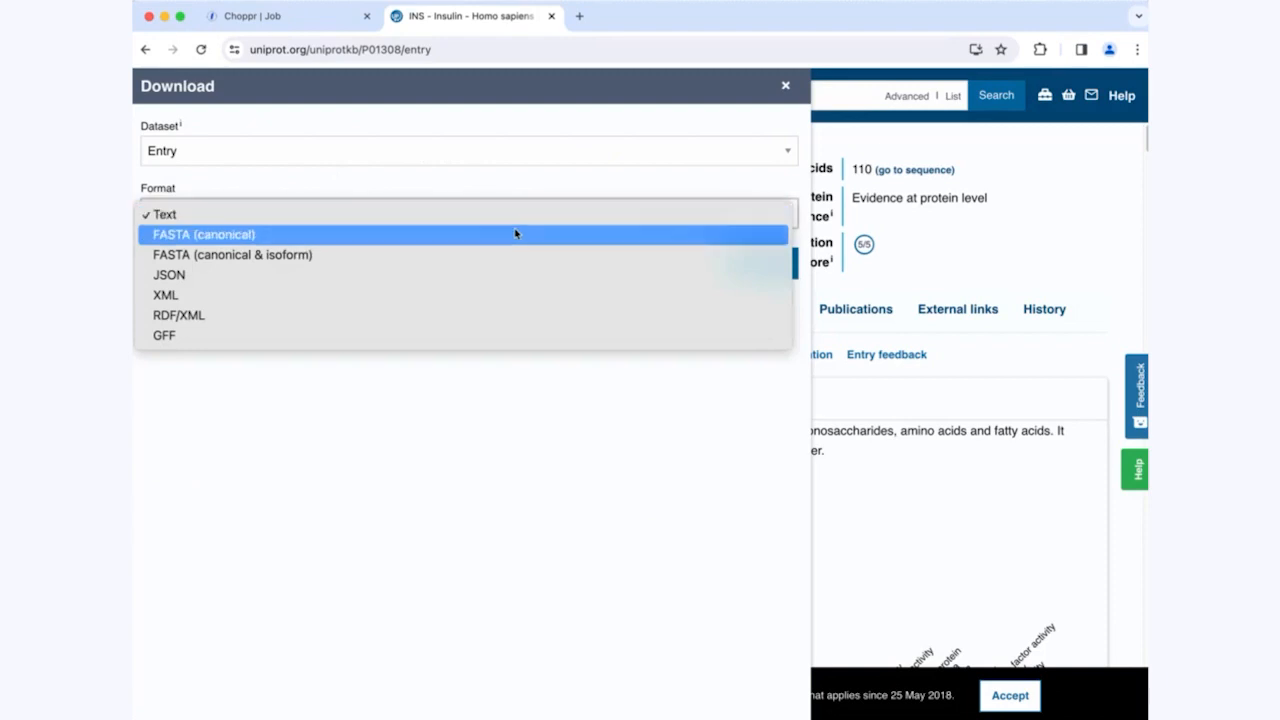
click(516, 234)
click(744, 264)
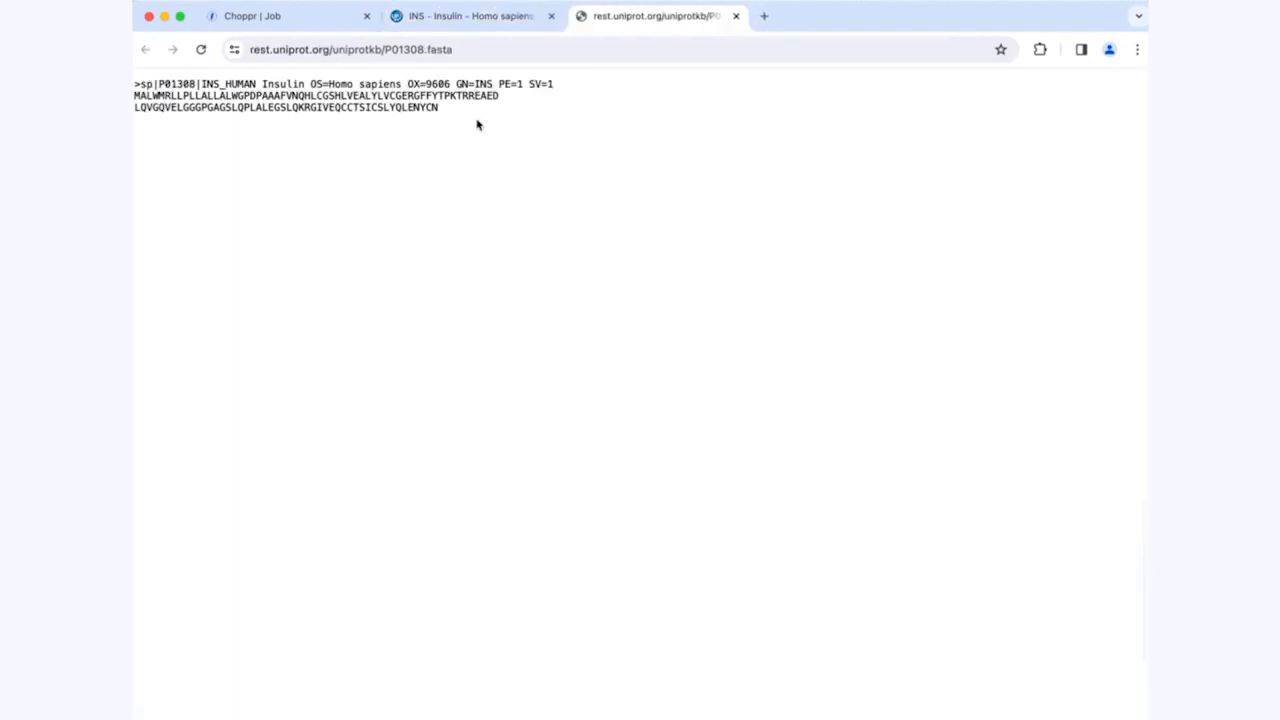
key(super+a)
key(super+c)
Step: Switch back to Choppr, paste the insulin FASTA record as the Input node's sequence, and submit it
click(331, 18)
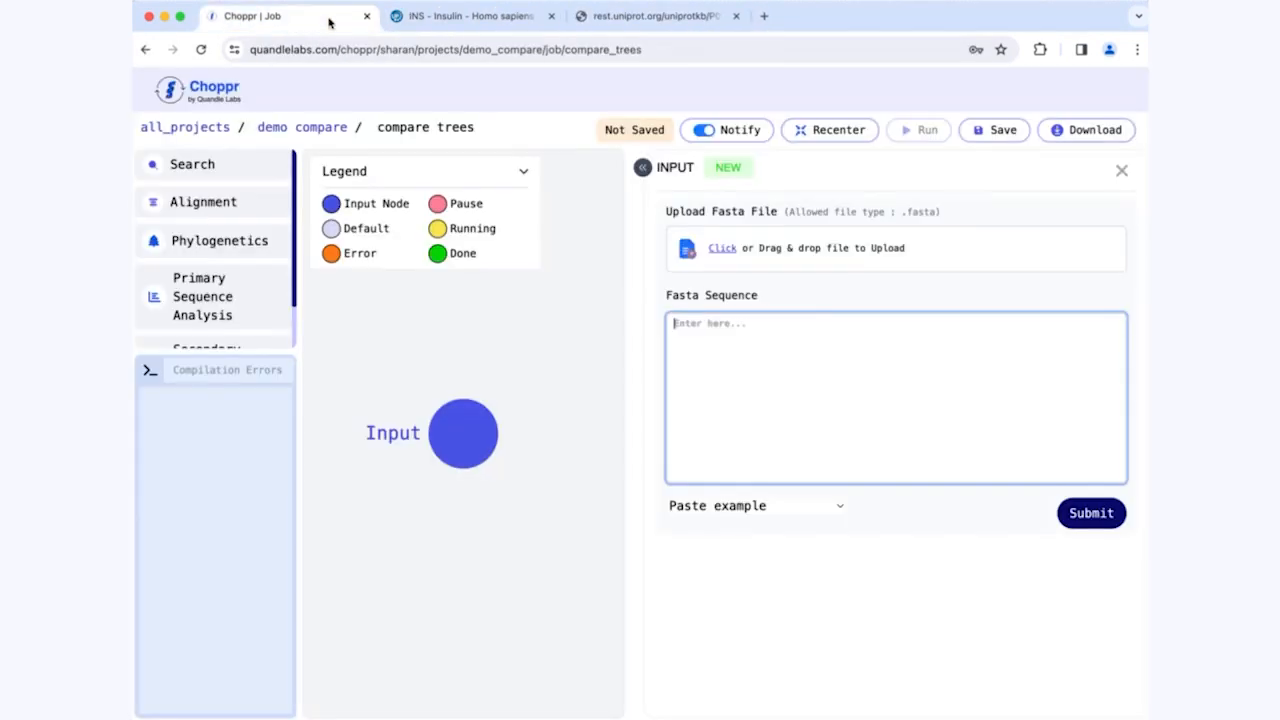
click(821, 375)
key(super+v)
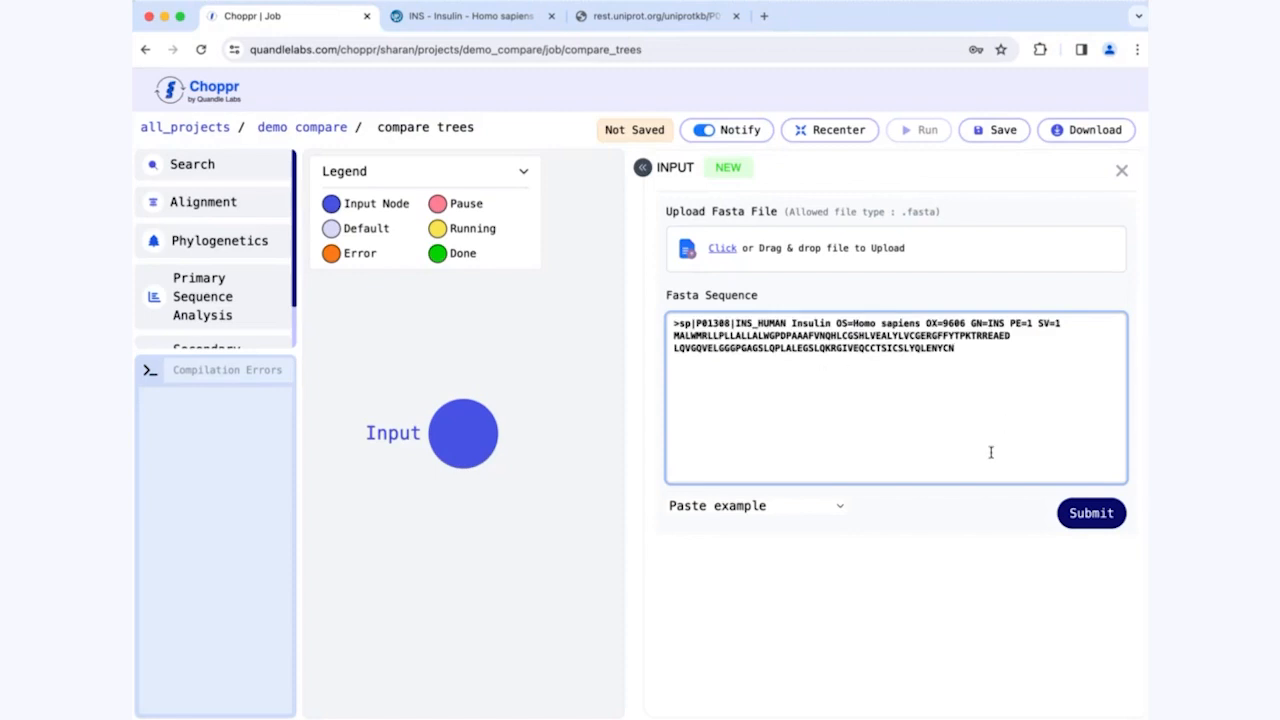
click(1078, 514)
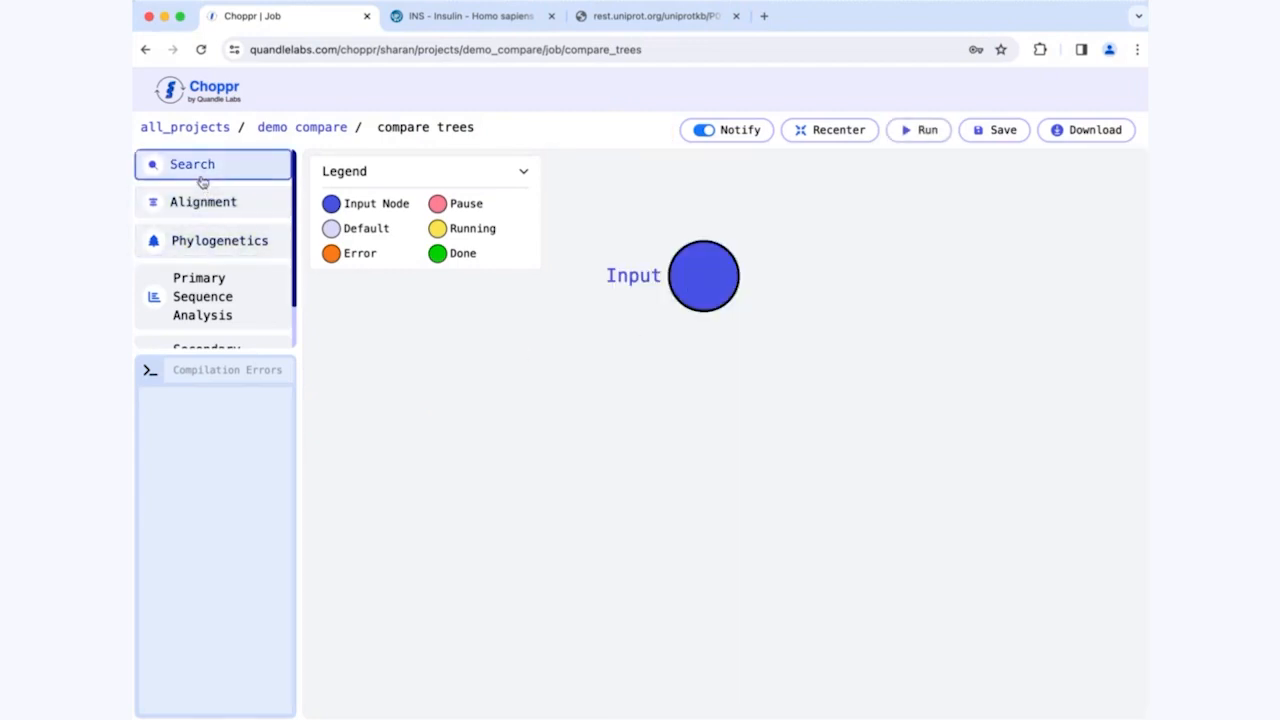
Step: Add a Blast search node fed by the Input node and place it below and slightly left of it
click(202, 181)
click(382, 181)
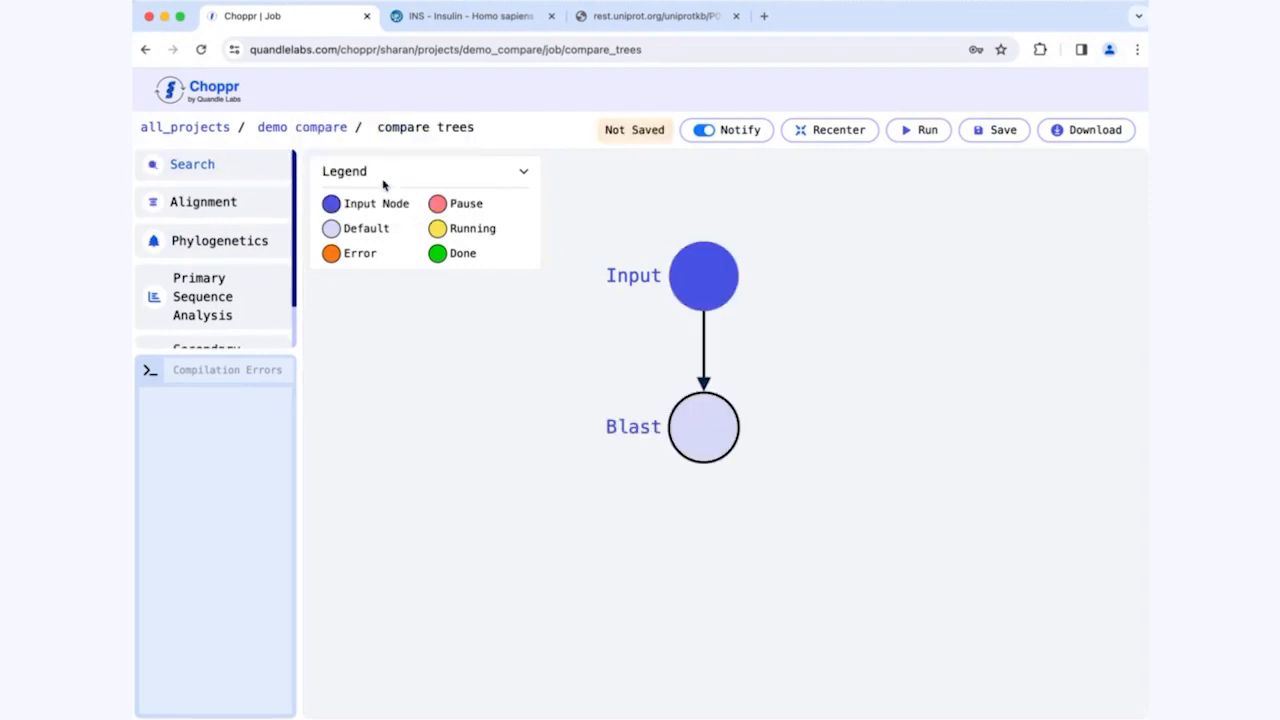
drag(712, 415, 643, 394)
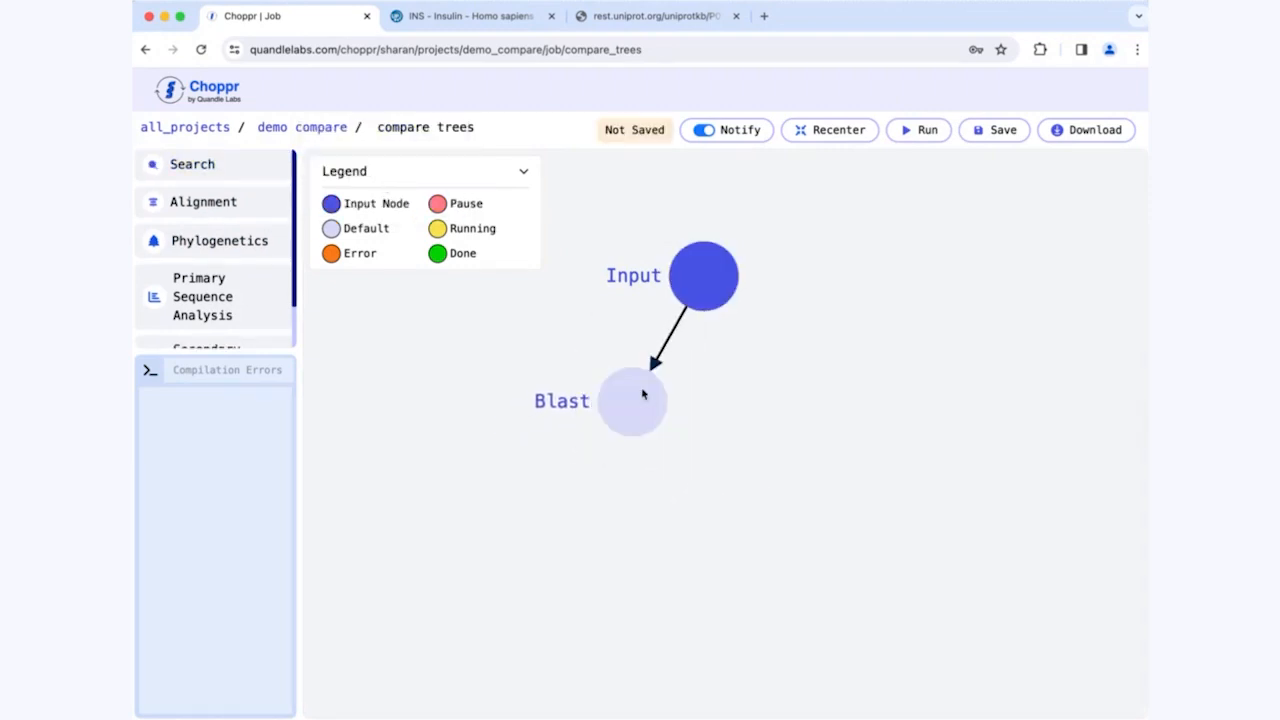
click(643, 394)
click(443, 357)
Step: Add a MAFFT alignment node, place it below the Blast node, and connect Blast to it
click(245, 202)
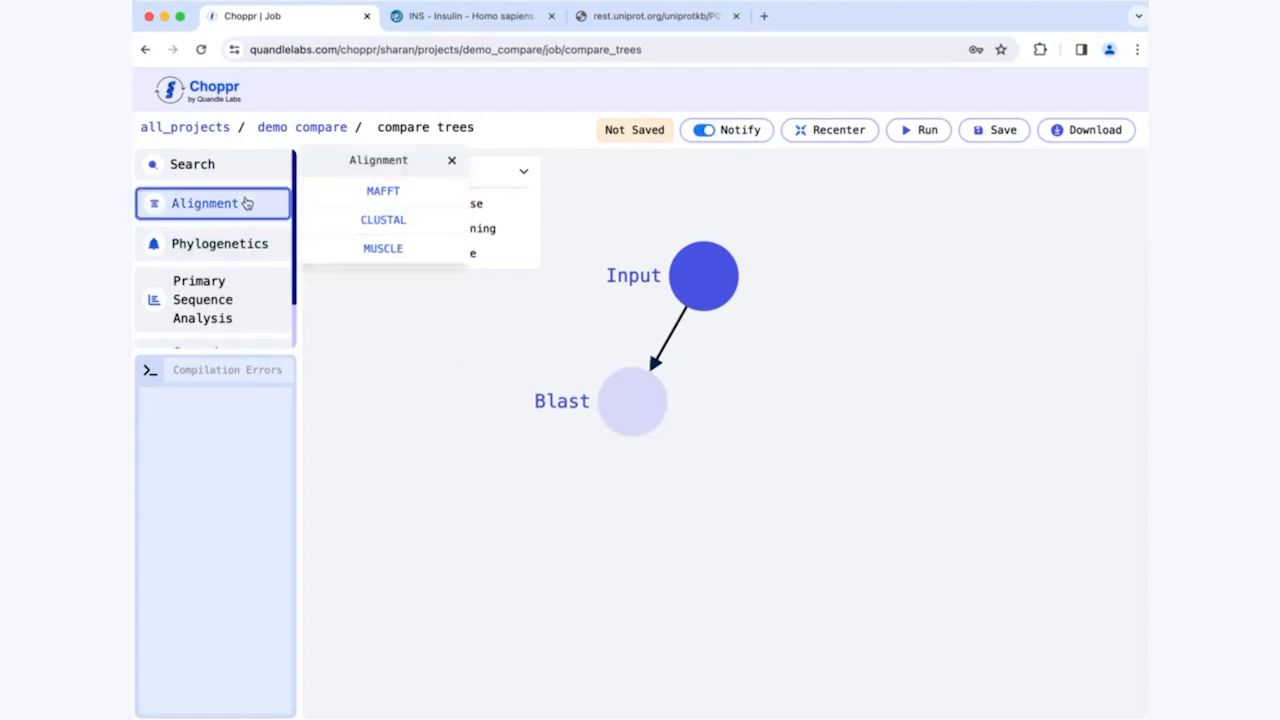
click(373, 204)
drag(483, 388, 577, 545)
click(625, 413)
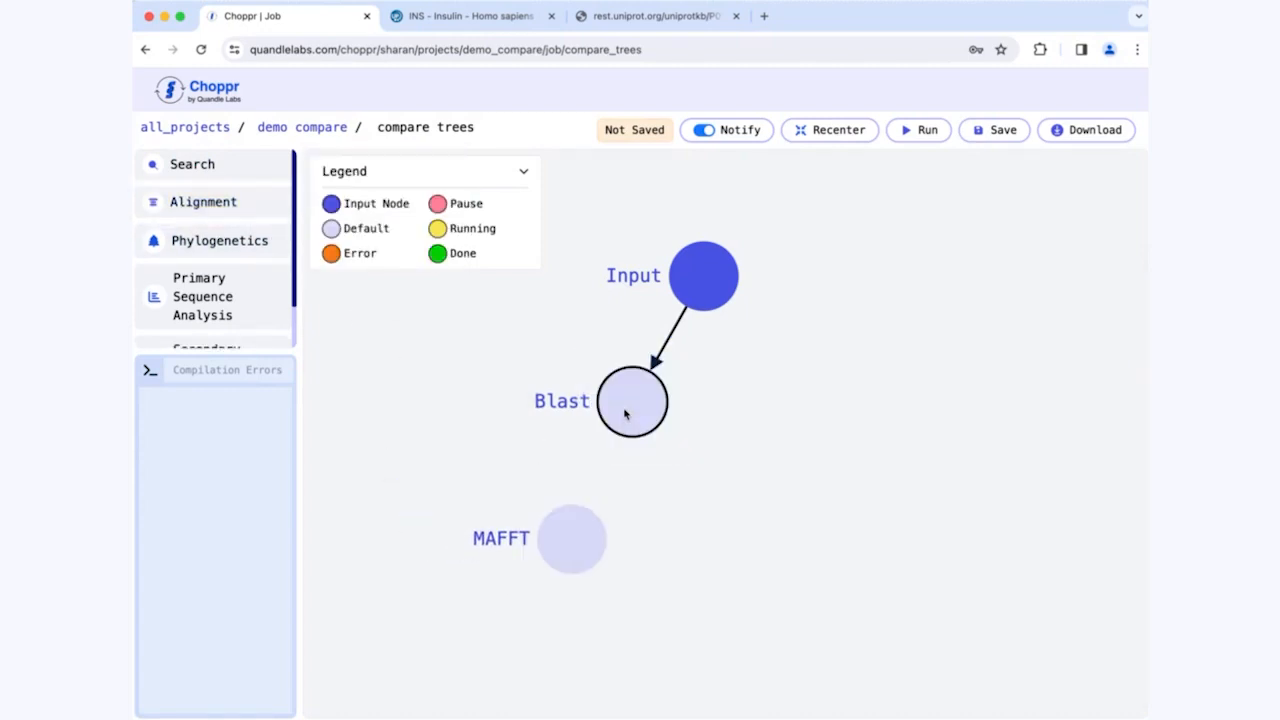
click(625, 413)
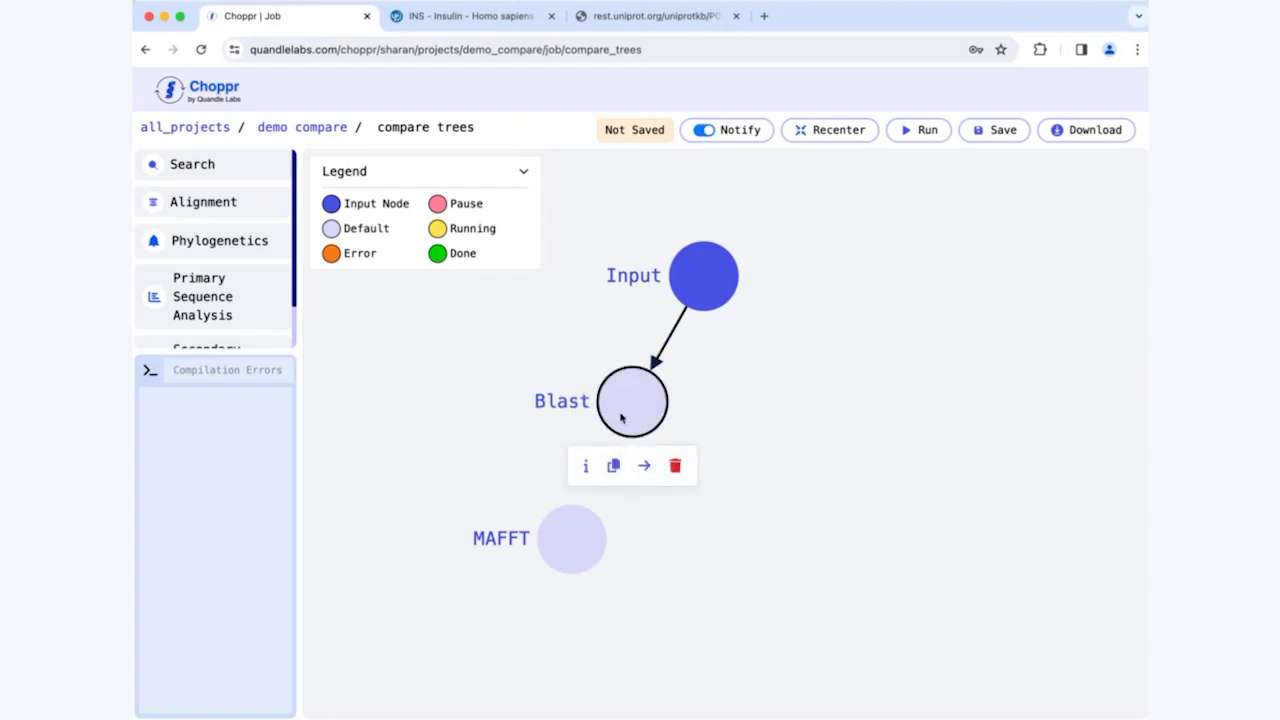
click(644, 465)
click(604, 536)
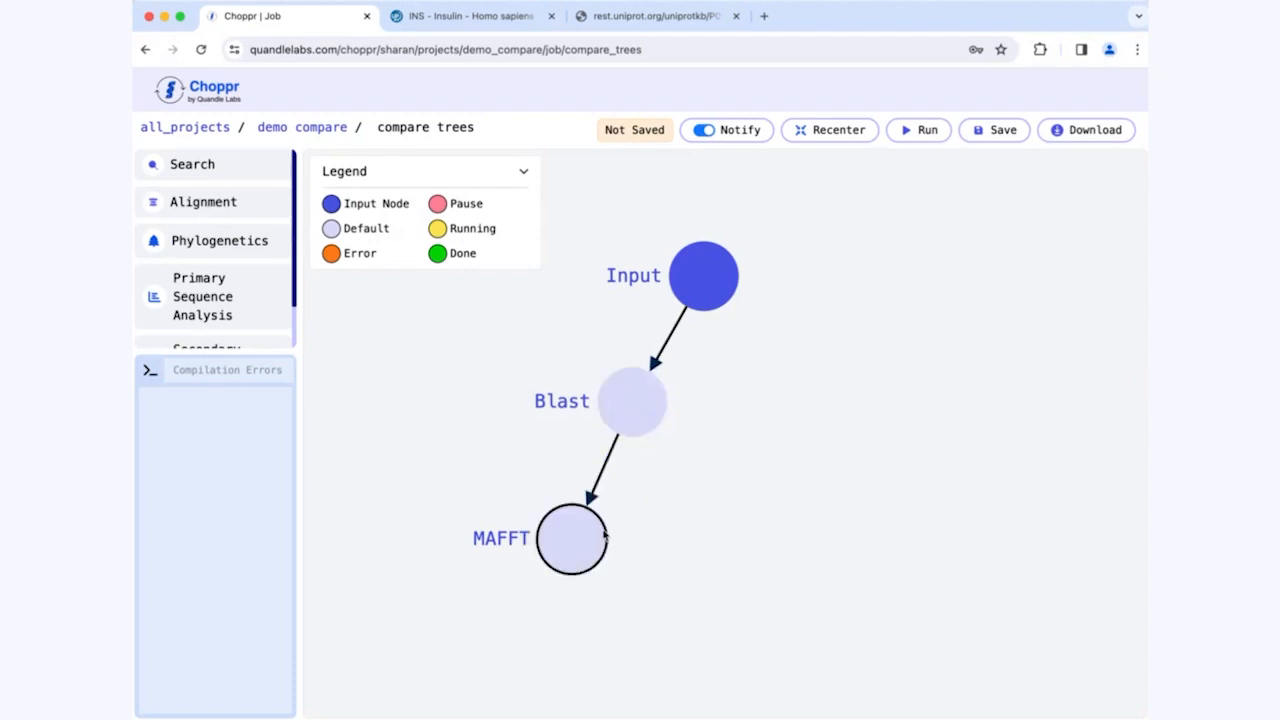
drag(604, 536, 549, 500)
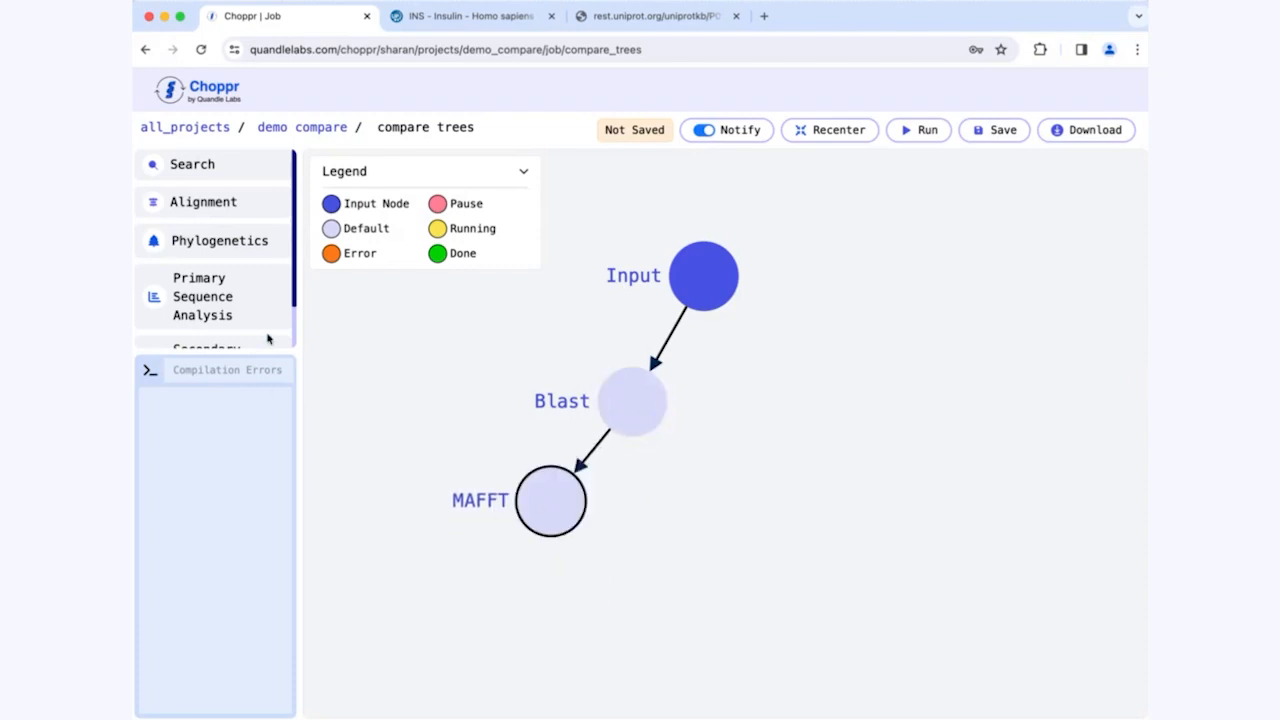
Step: Add a FastTree phylogenetics node after MAFFT and shift the Blast and MAFFT nodes to the right
click(196, 244)
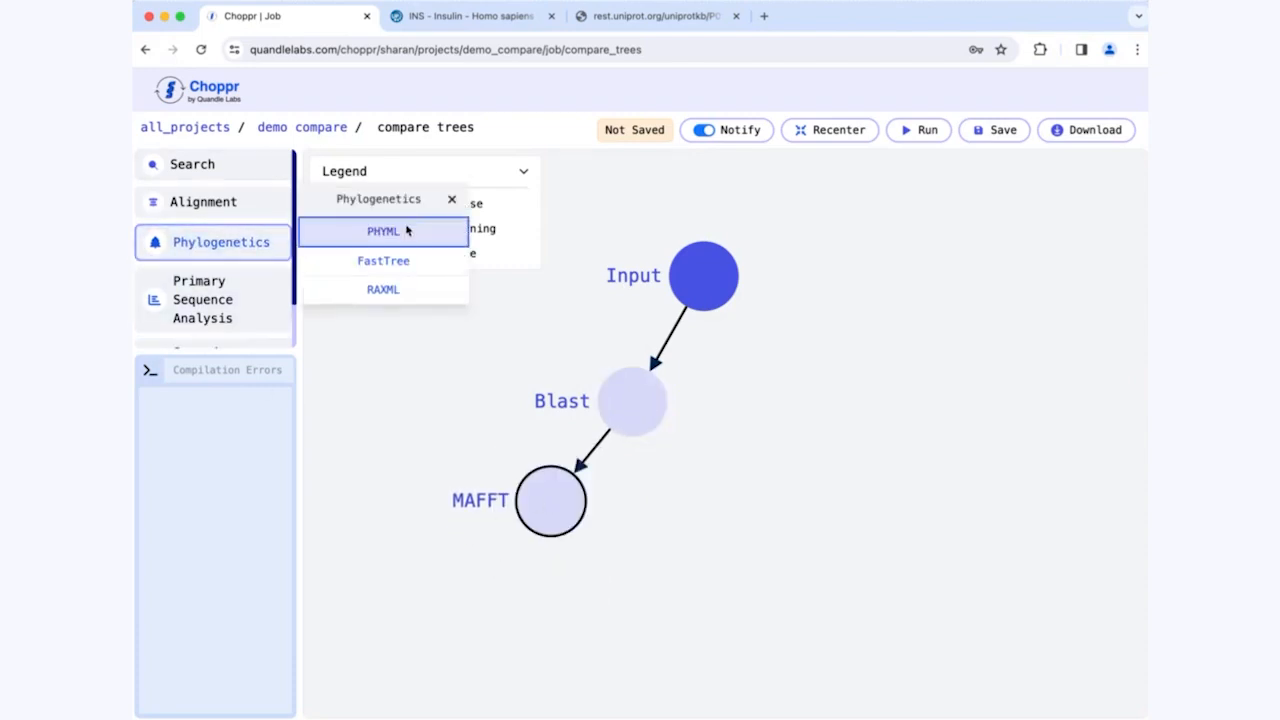
click(385, 260)
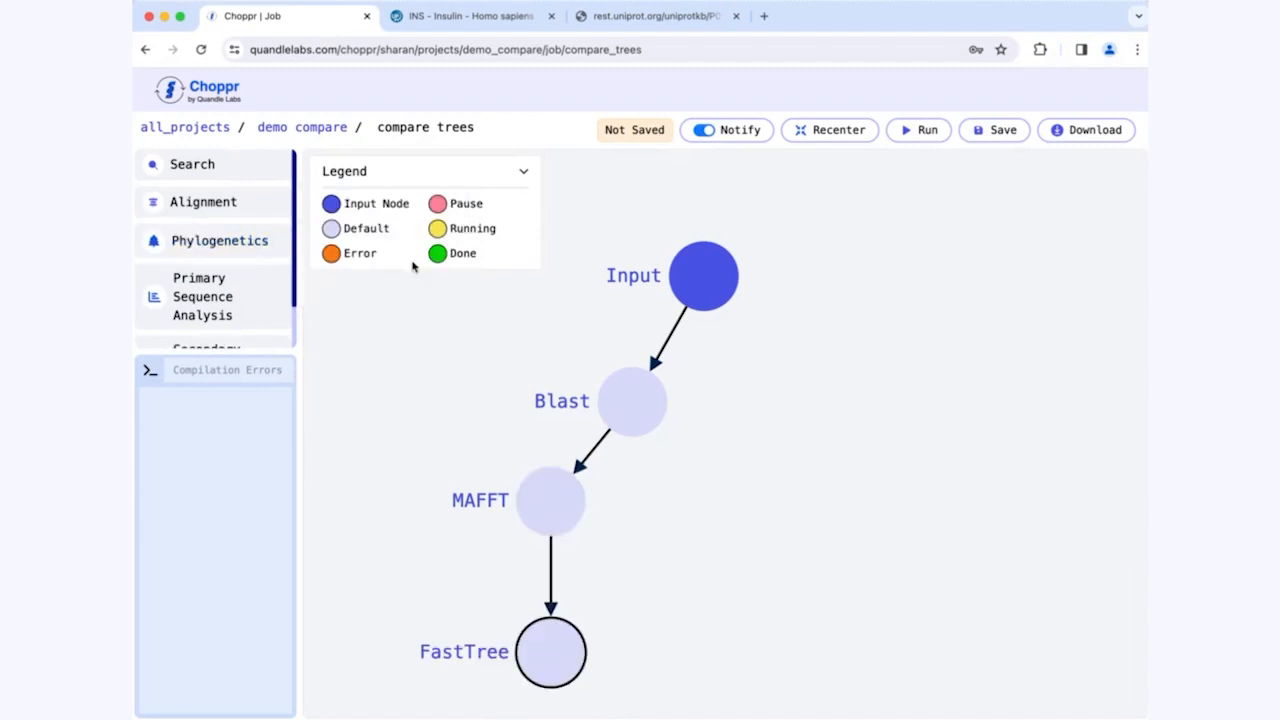
drag(618, 416, 712, 409)
drag(546, 488, 620, 507)
Step: Set the Blast node's database to Non-redundant Protein Sequences (nr), submit the parameters, and close its settings
click(734, 389)
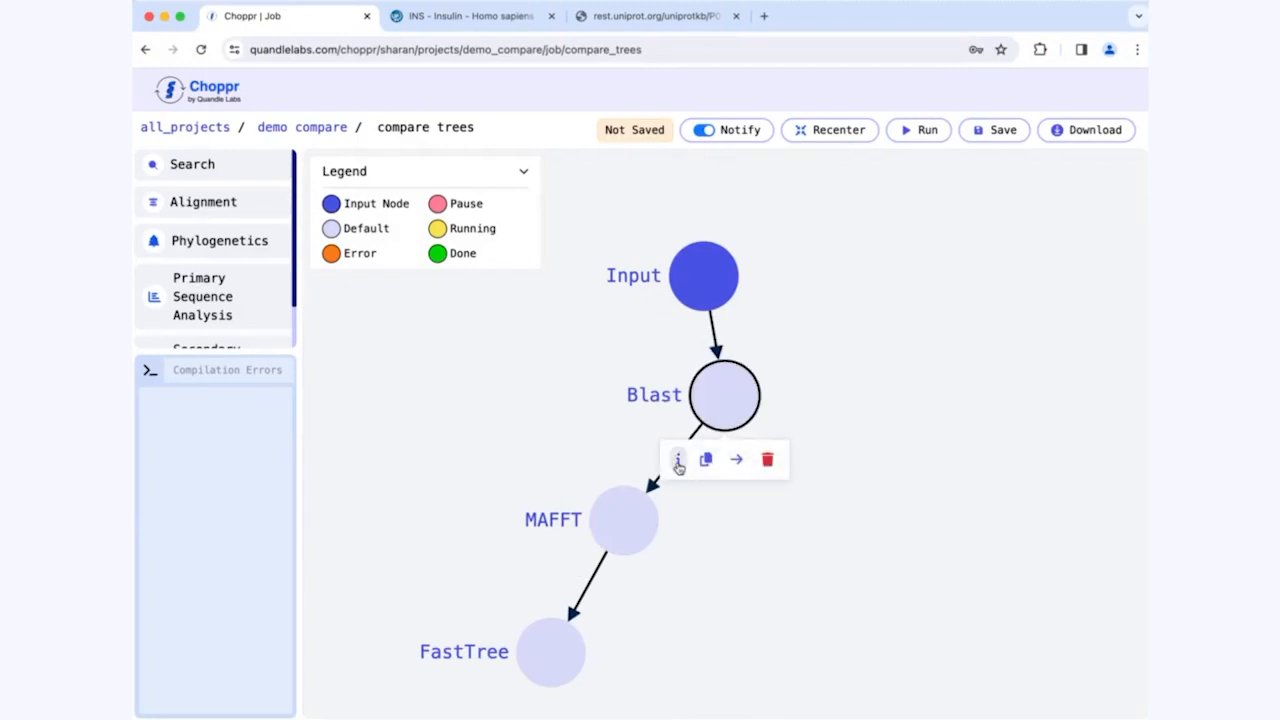
click(679, 460)
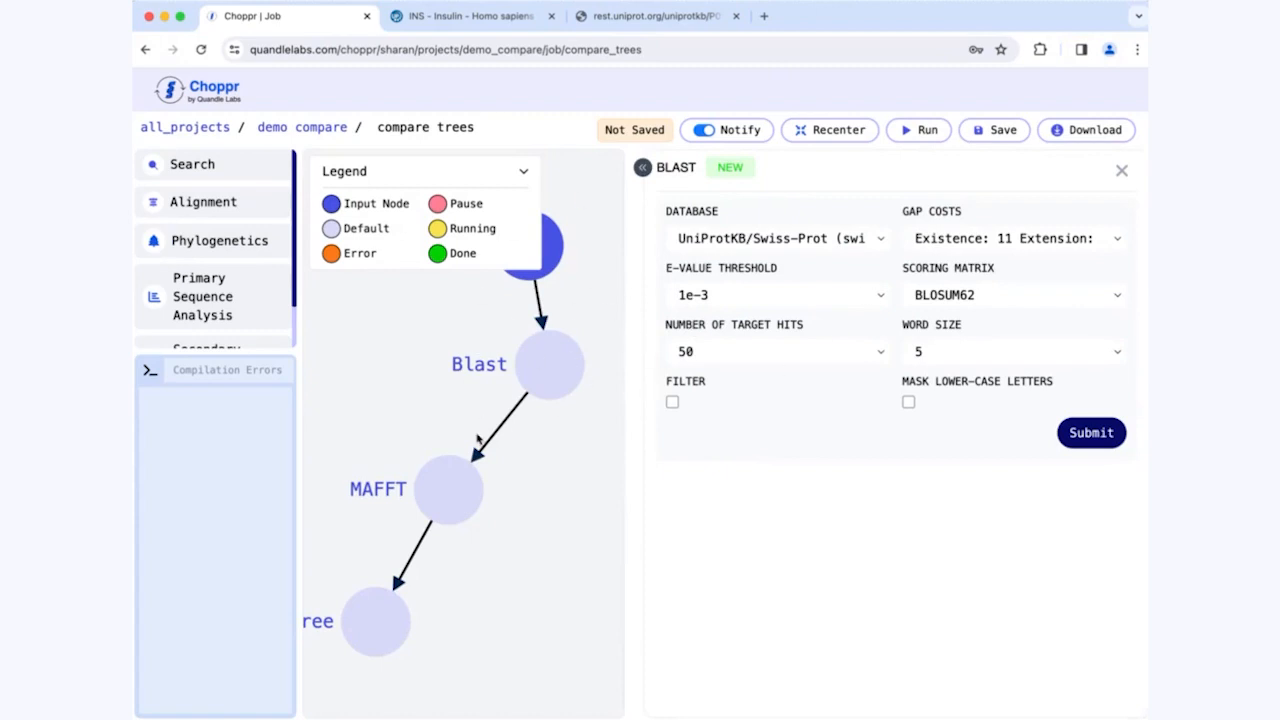
click(836, 244)
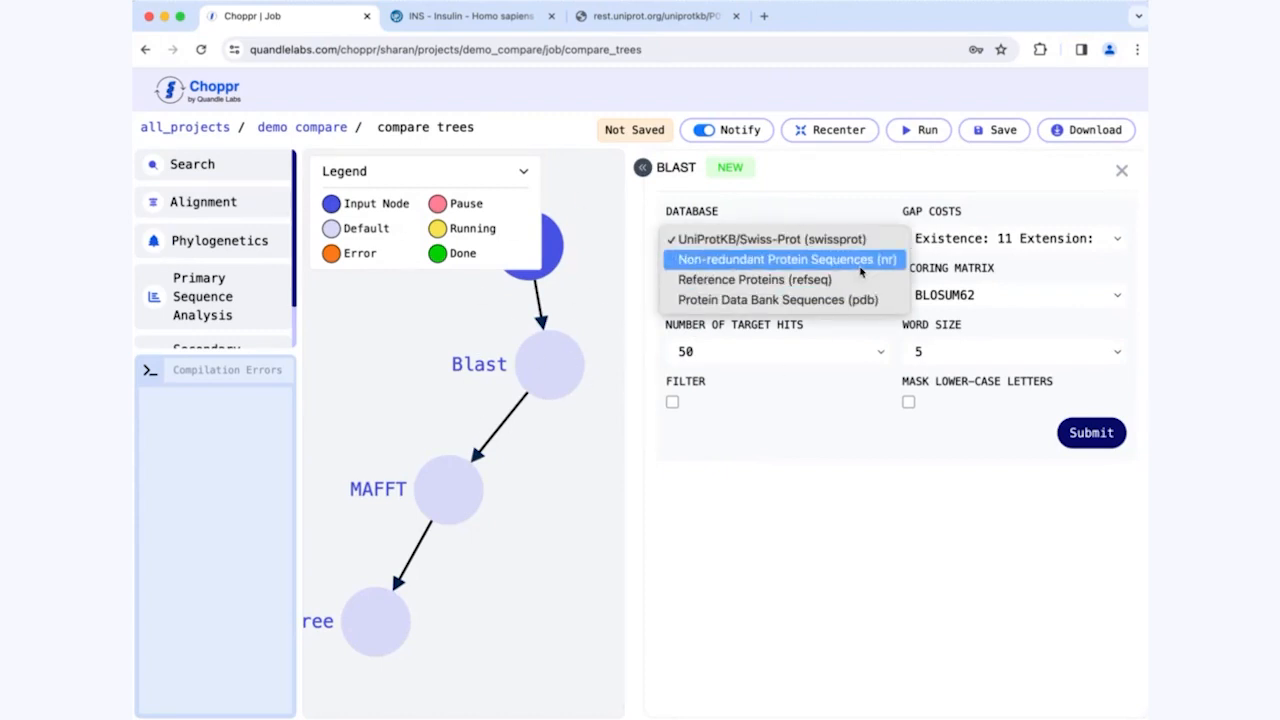
click(859, 264)
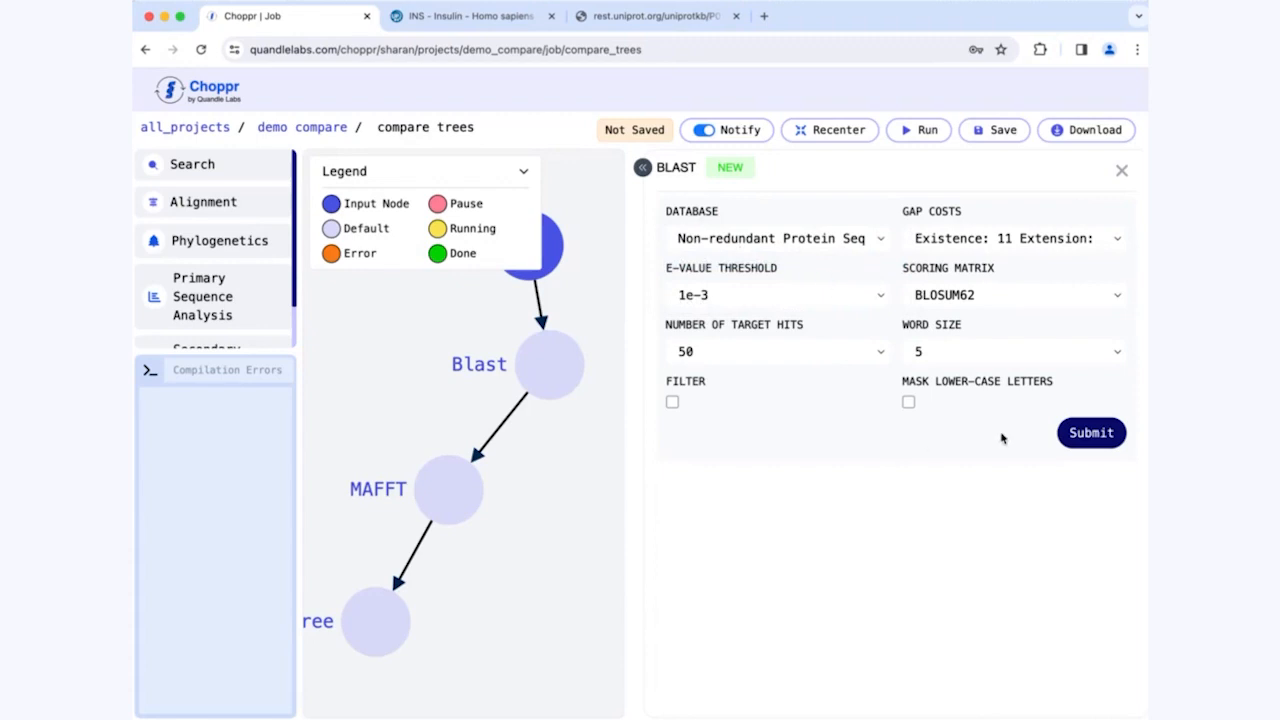
click(1090, 432)
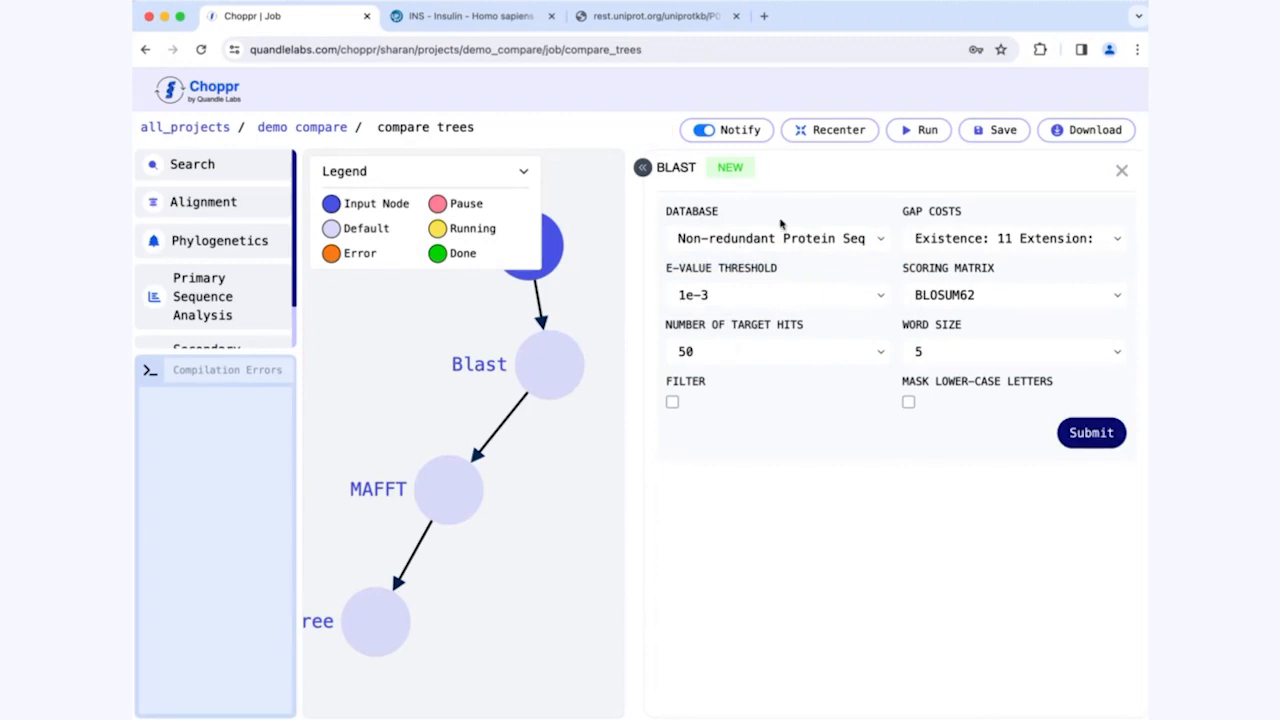
click(1121, 171)
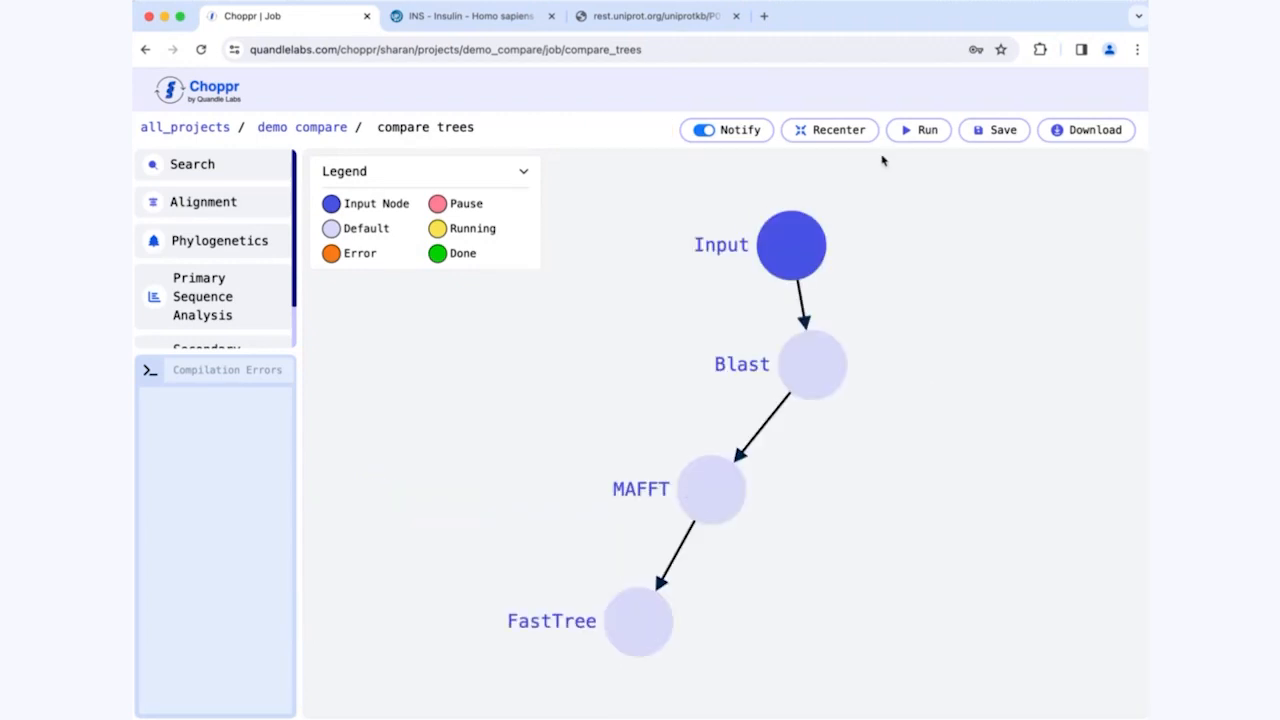
Step: Run the workflow and open the Blast node's output table of hits
click(906, 140)
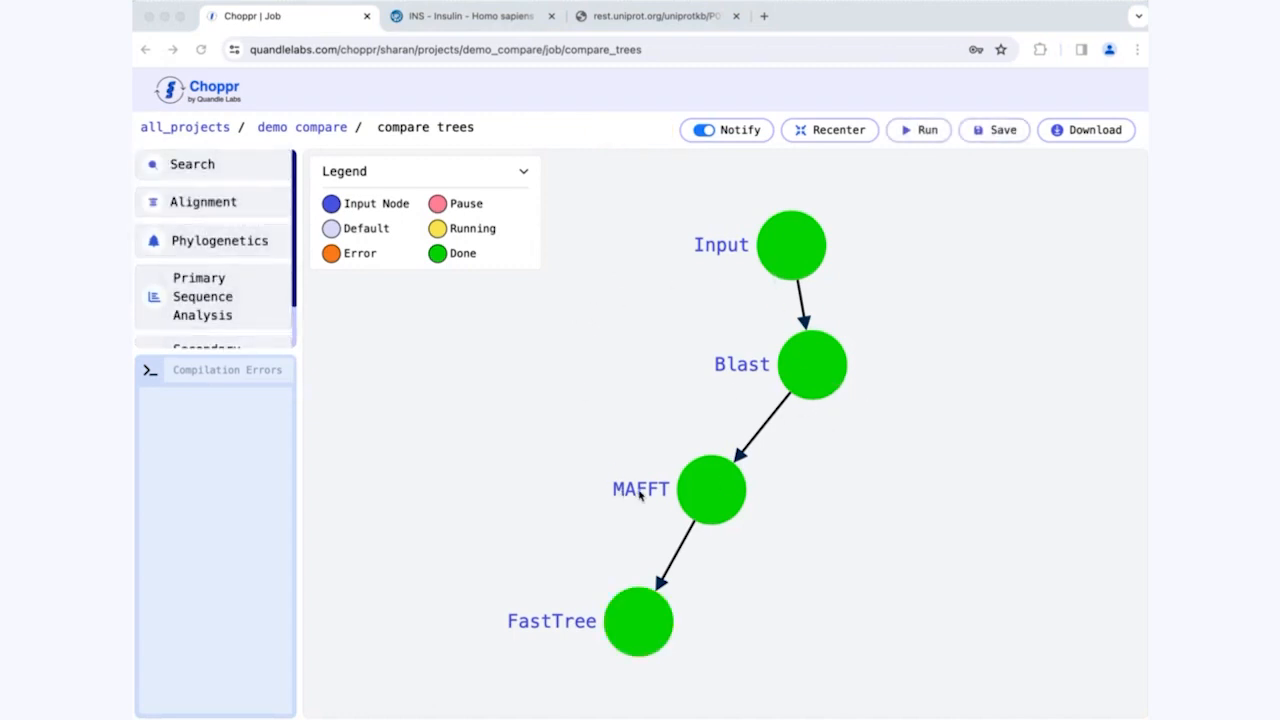
drag(803, 371, 713, 368)
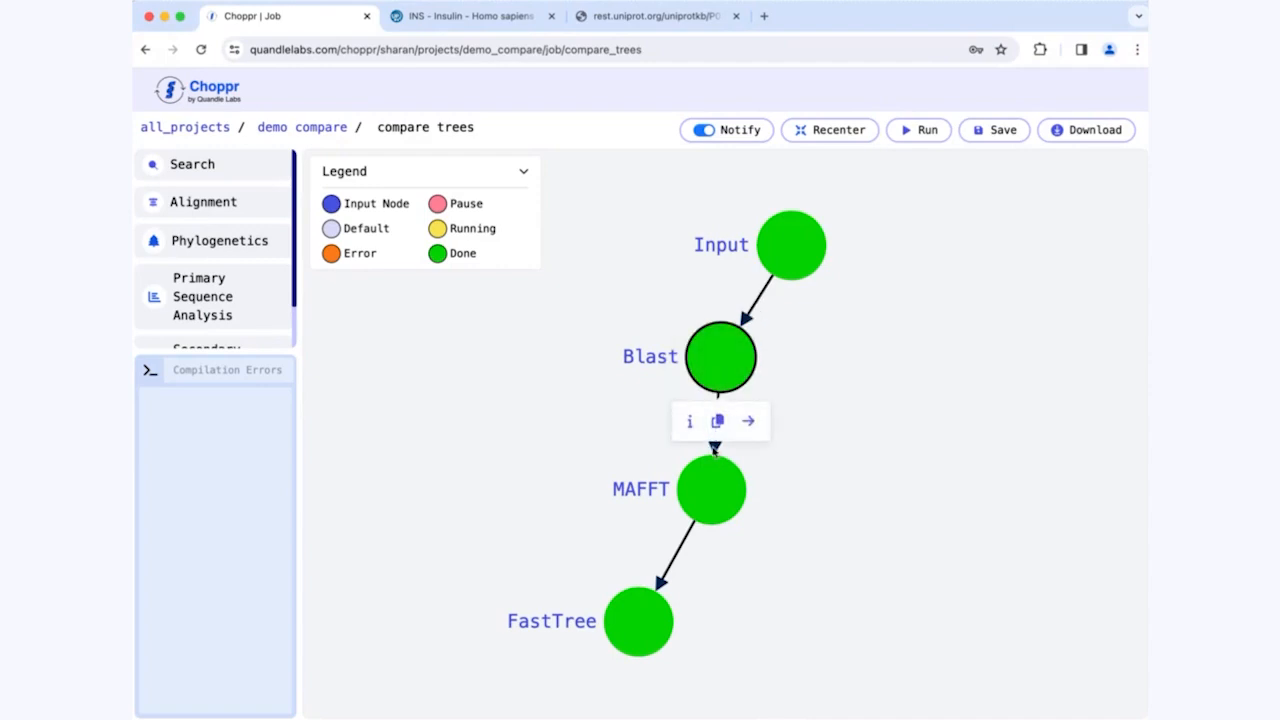
click(689, 424)
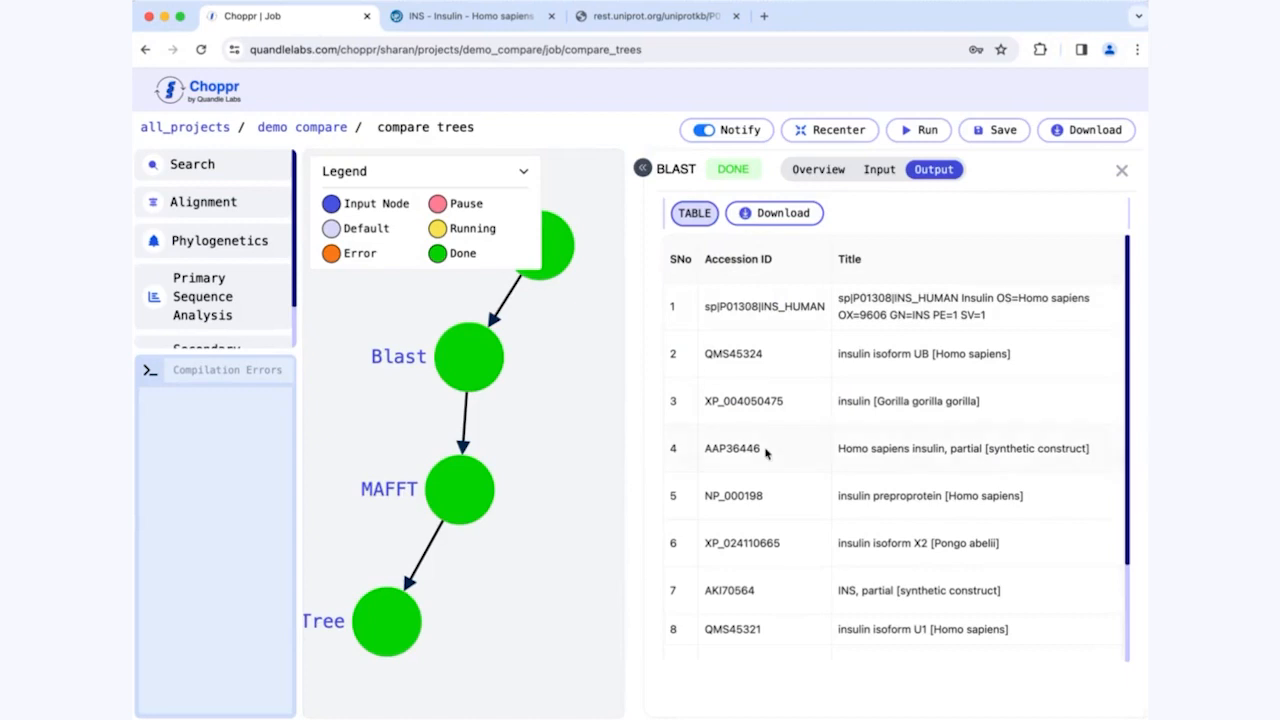
Step: Show 50 hits per page in the Blast output table and look through the listed sequences
scroll(766, 452, down, 3)
click(1084, 645)
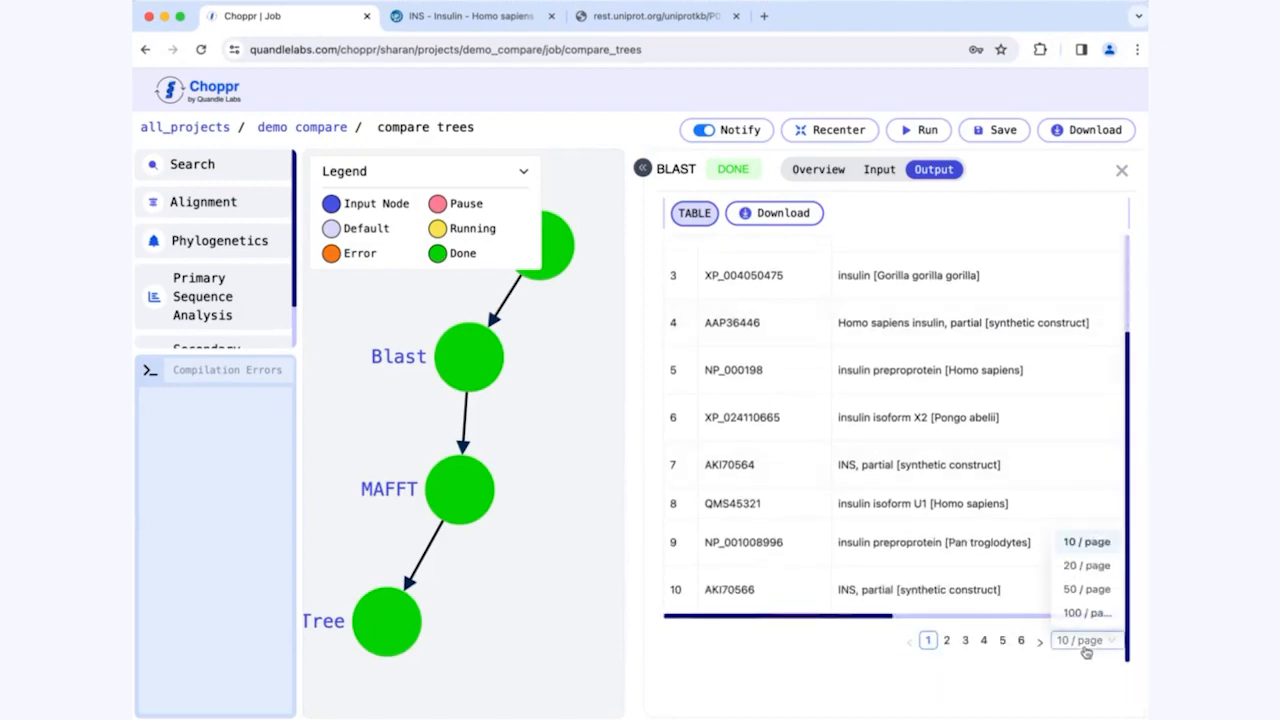
click(1086, 589)
scroll(945, 524, down, 2)
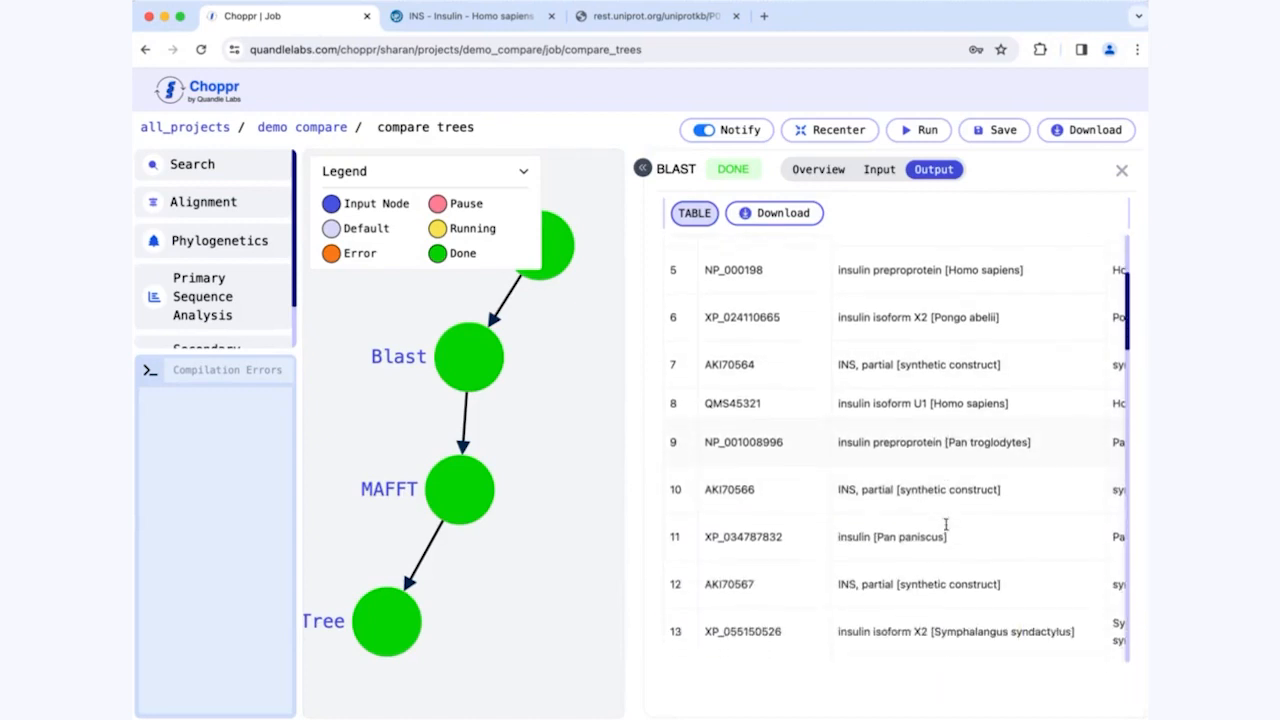
scroll(945, 524, up, 2)
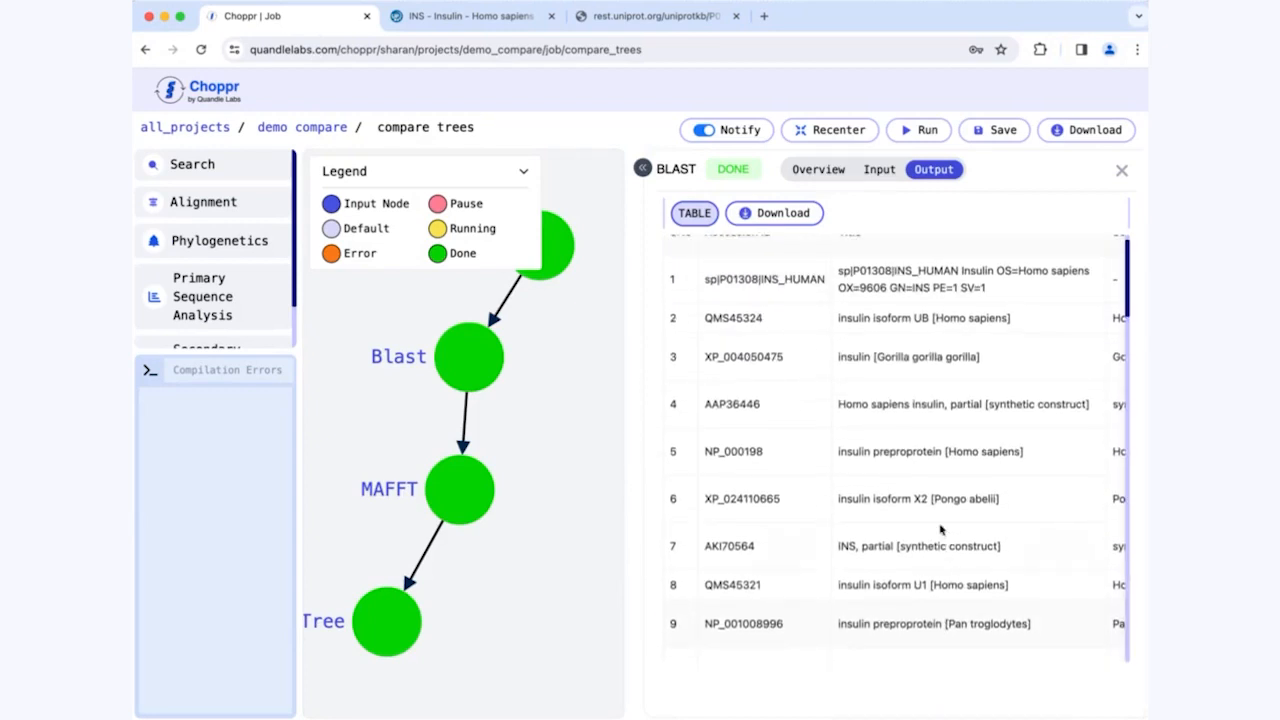
Step: Expand the Blast output to full width, review the E-value, bitscore, identity and length columns, and close the results
click(644, 168)
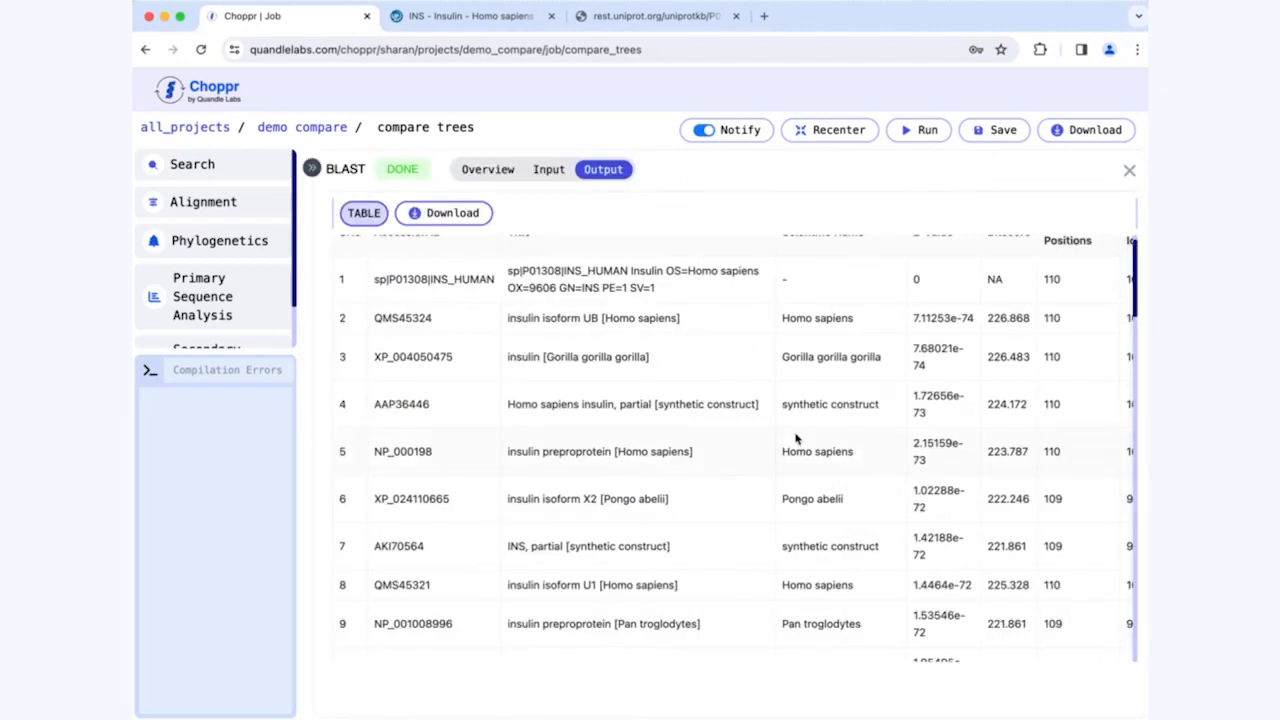
scroll(796, 438, up, 1)
scroll(796, 438, up, 1)
scroll(905, 446, right, 3)
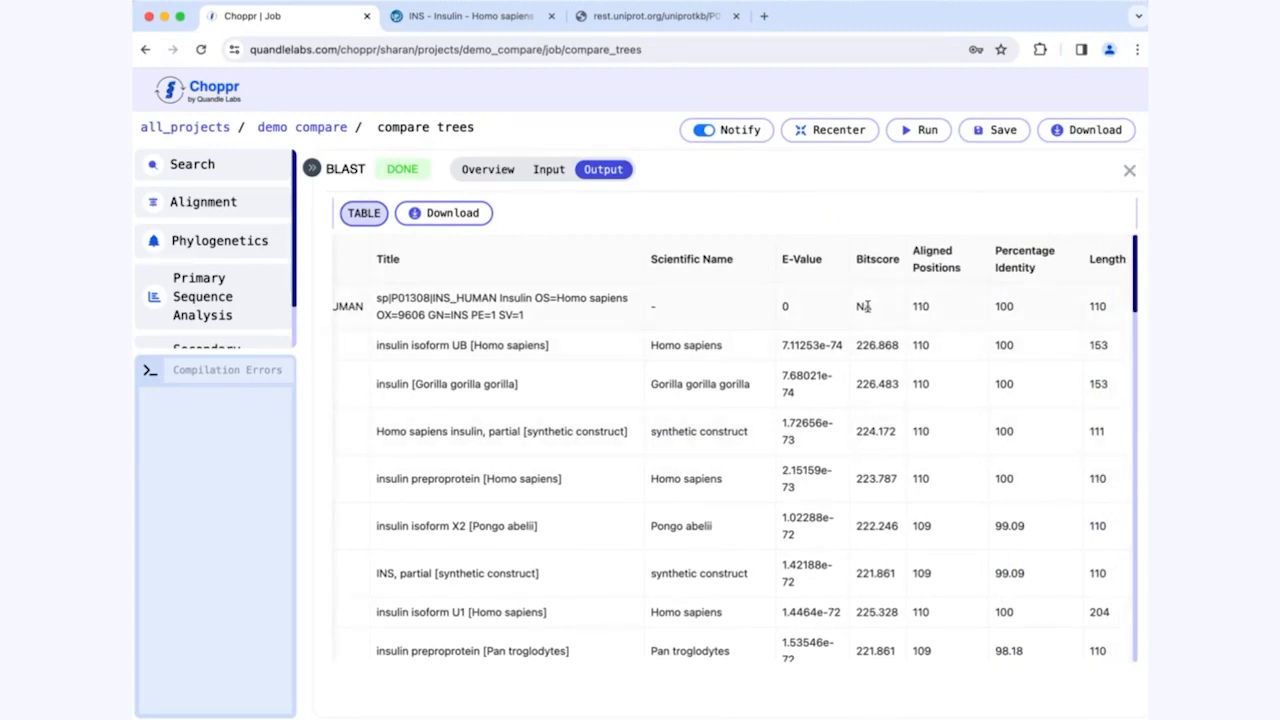
scroll(866, 320, down, 10)
click(1129, 170)
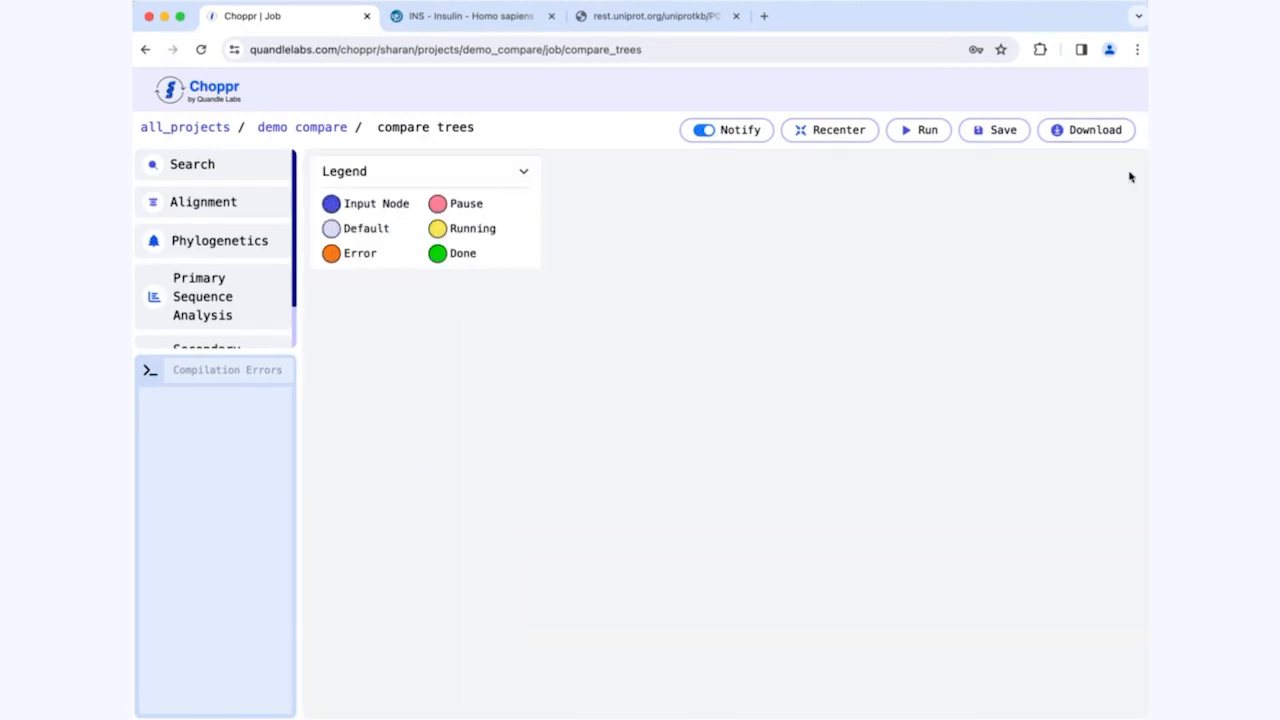
Step: Open the MAFFT node's details, check its input parameters, and return to its output table in the full-width view
click(703, 500)
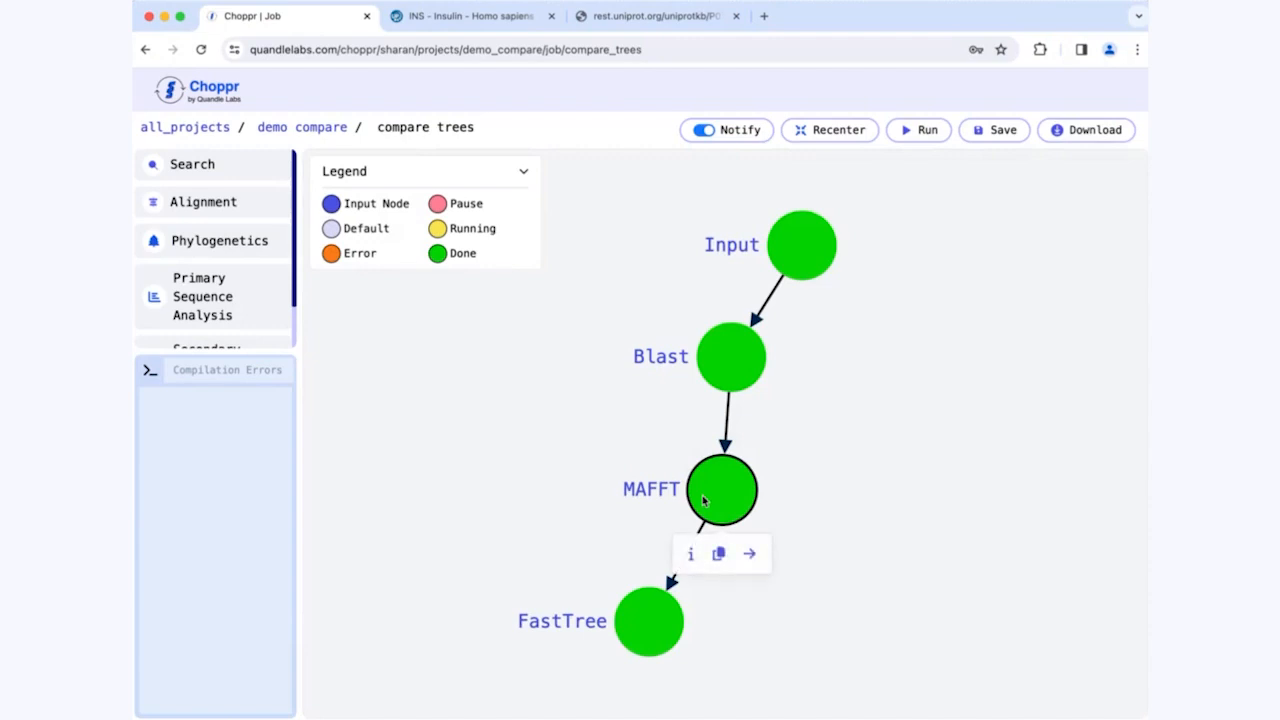
click(691, 556)
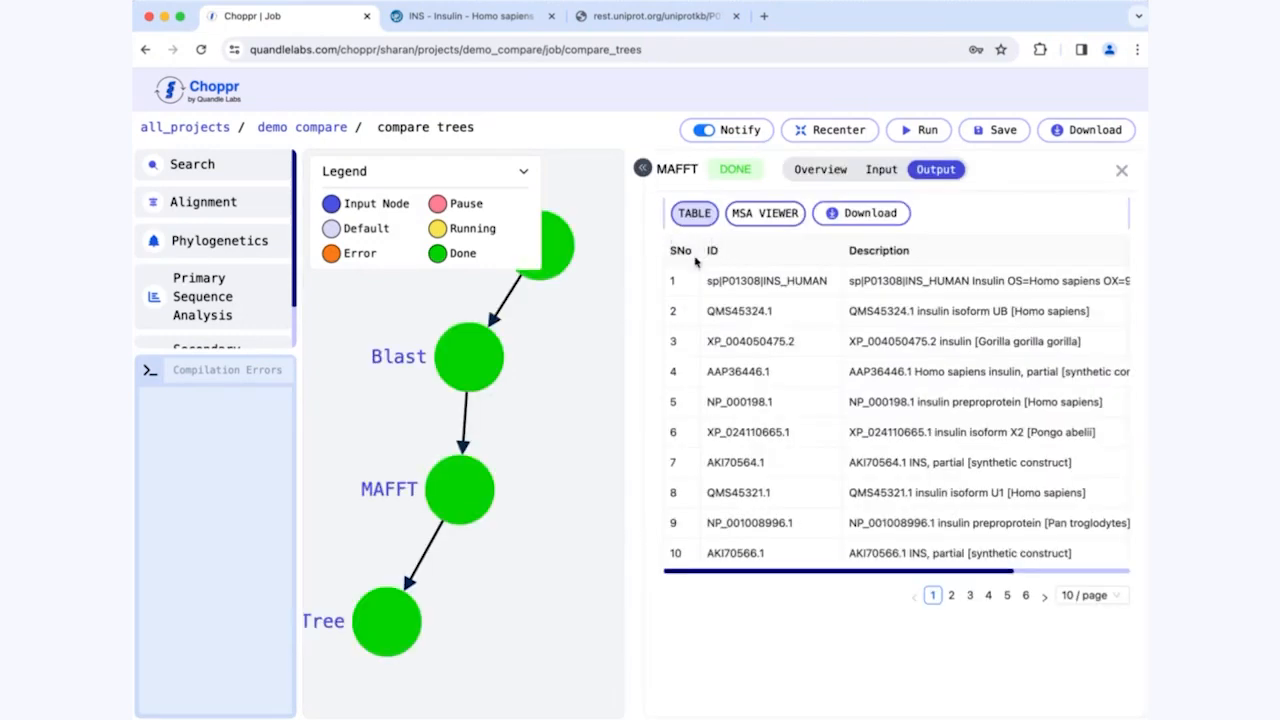
click(870, 172)
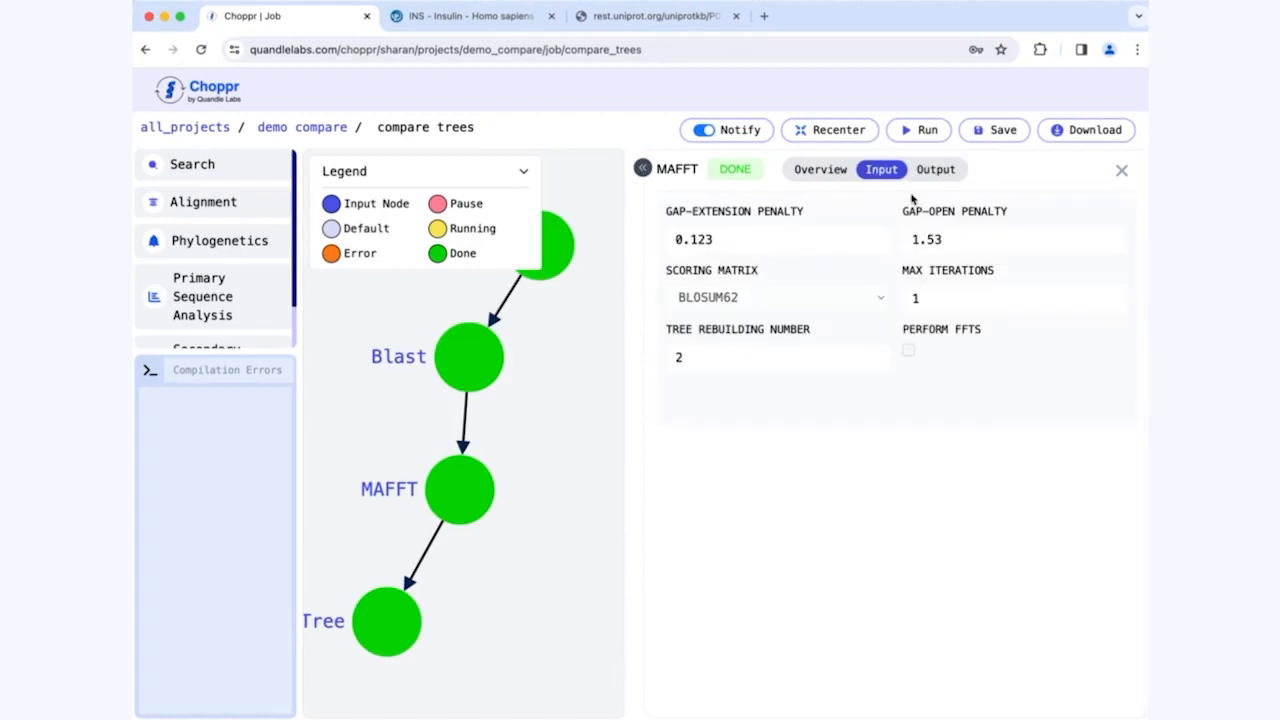
click(948, 172)
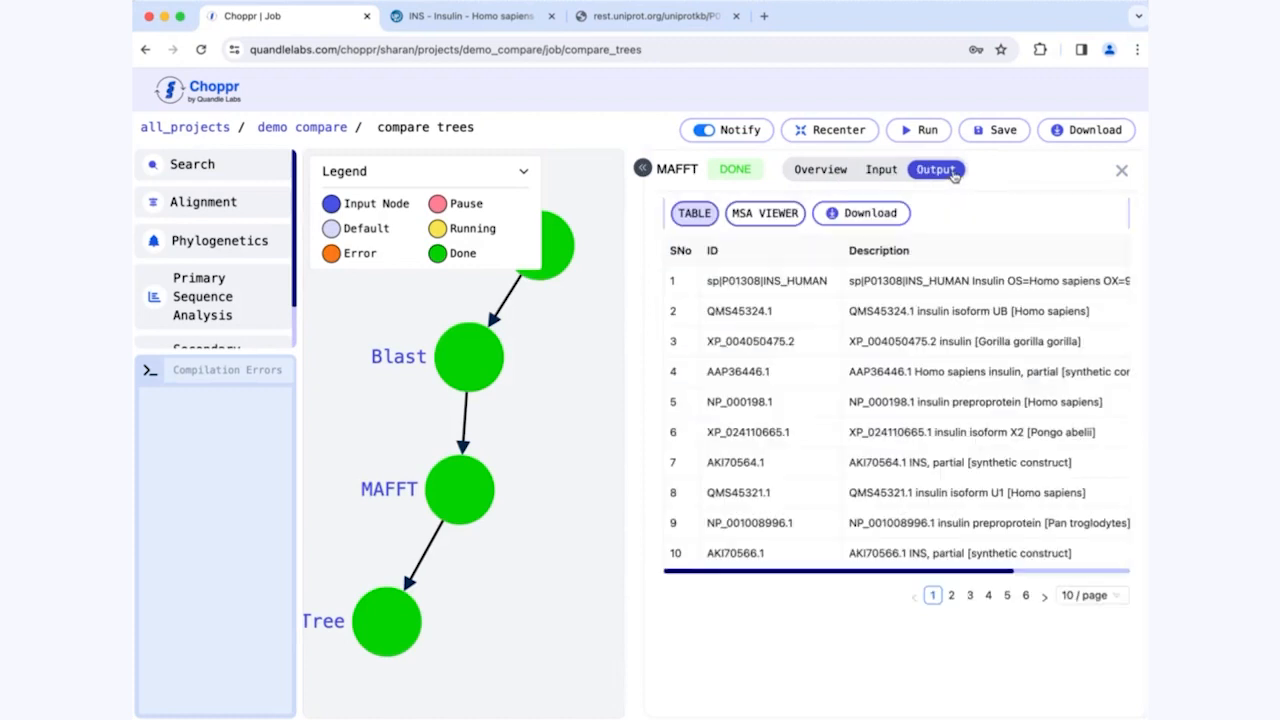
click(644, 169)
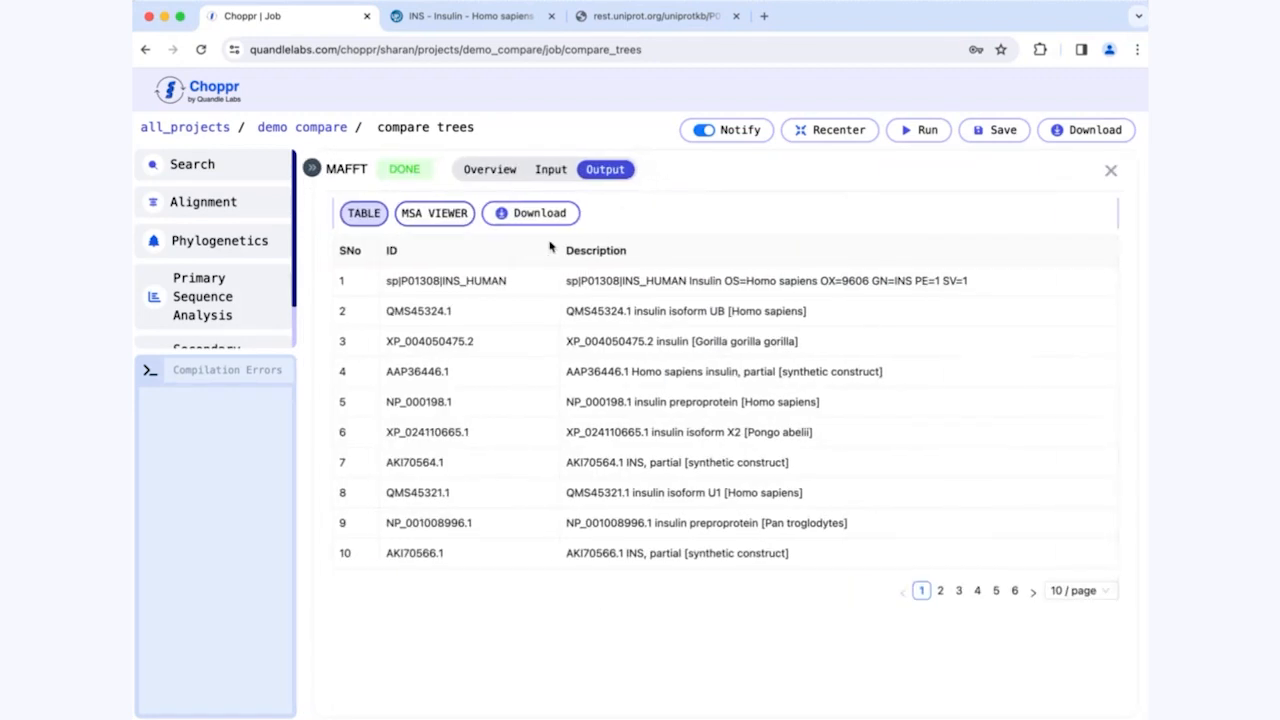
Step: View the MAFFT alignment in the MSA viewer with a wrap length of 60, examine the aligned sequences, and close it
click(445, 216)
click(797, 252)
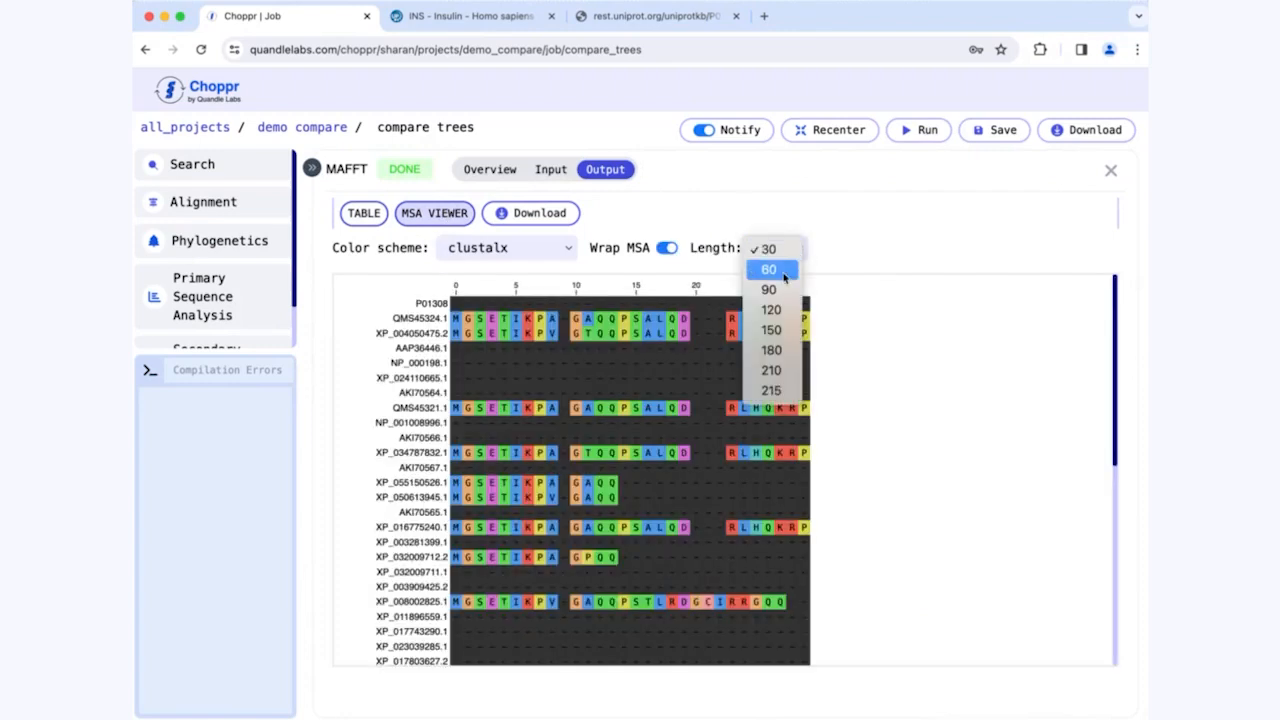
click(769, 270)
scroll(877, 472, down, 5)
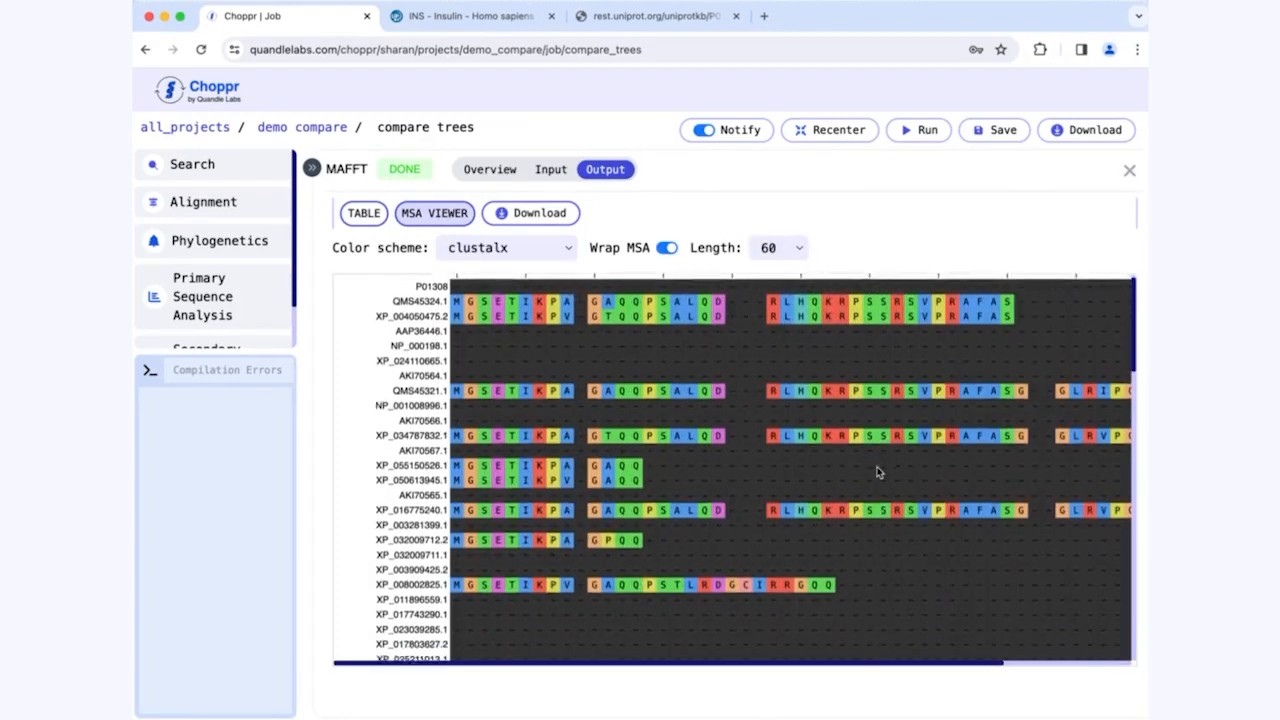
scroll(877, 472, down, 8)
scroll(877, 472, right, 5)
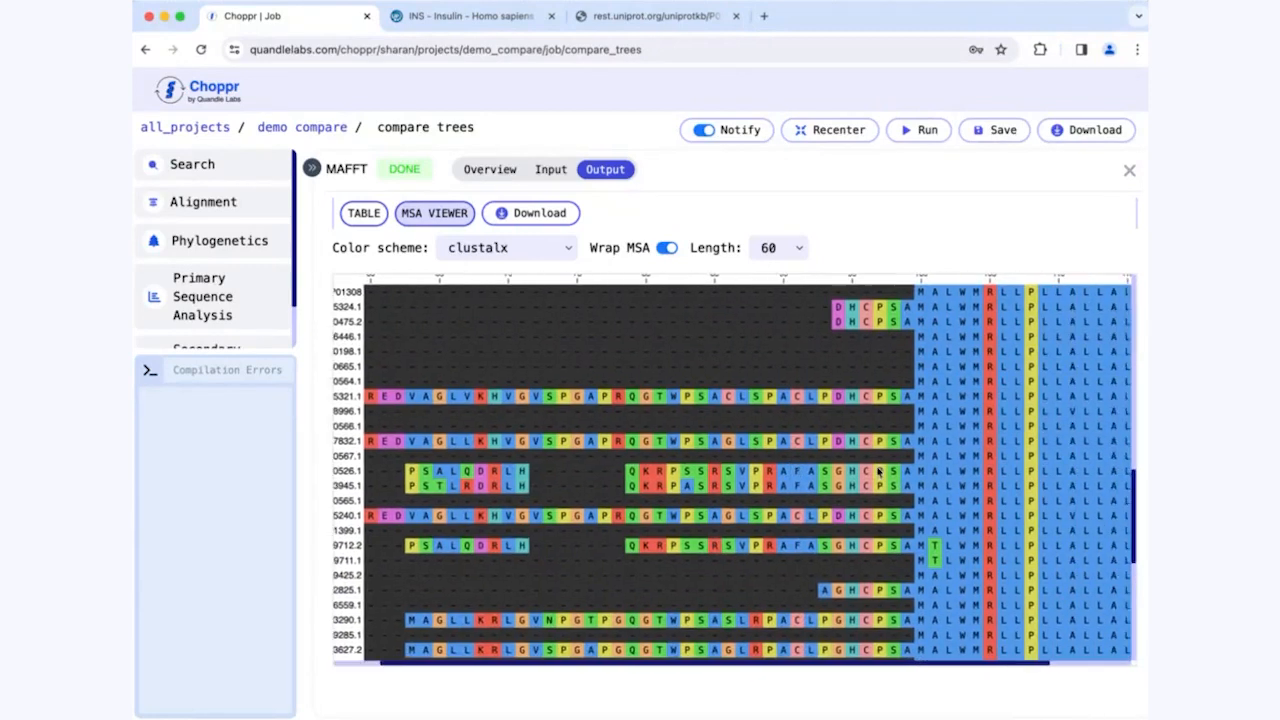
scroll(877, 472, left, 5)
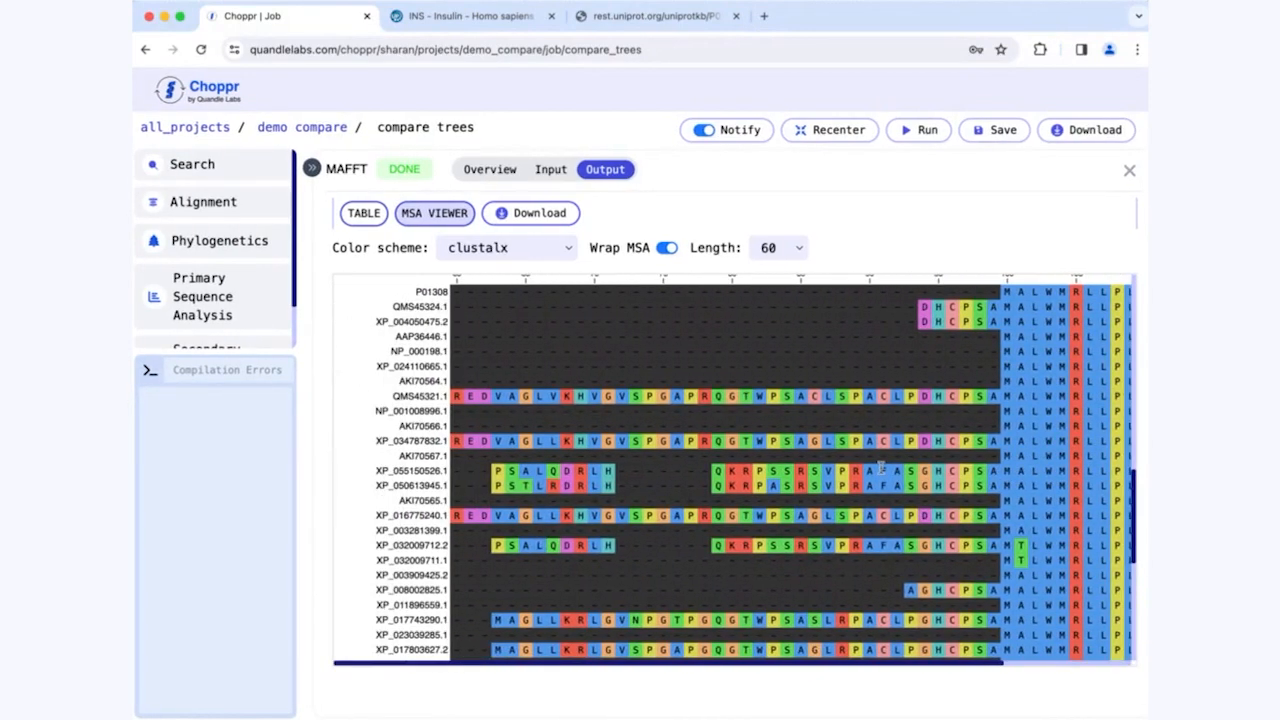
click(1129, 170)
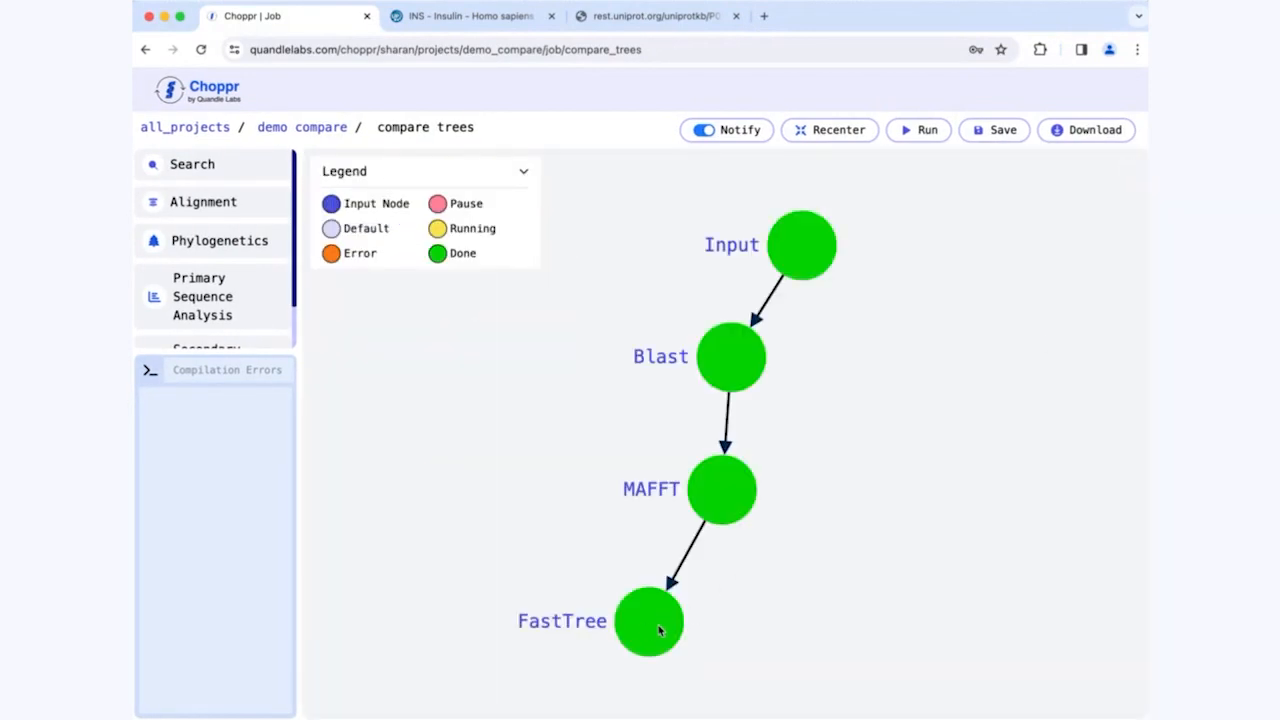
Step: Move the FastTree node up and away from MAFFT, and view its phylogenetic tree output at full width
drag(659, 630, 500, 543)
click(500, 543)
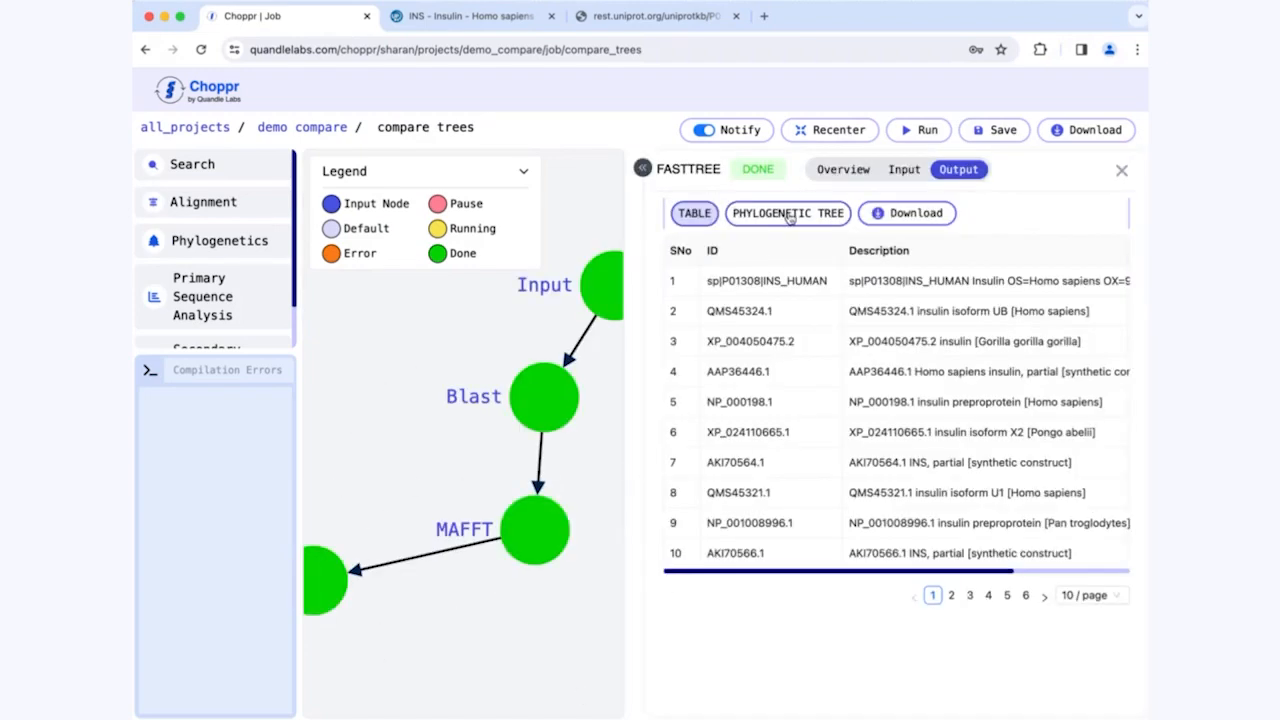
click(642, 168)
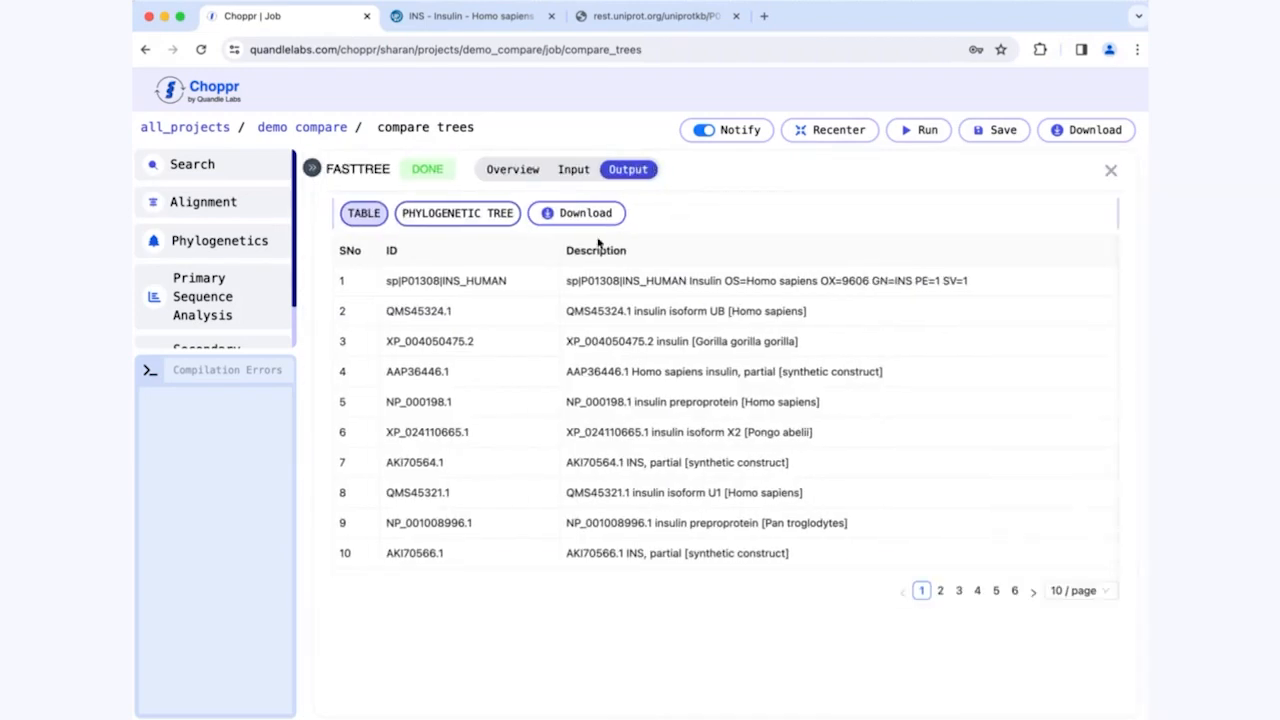
click(467, 215)
scroll(522, 393, down, 10)
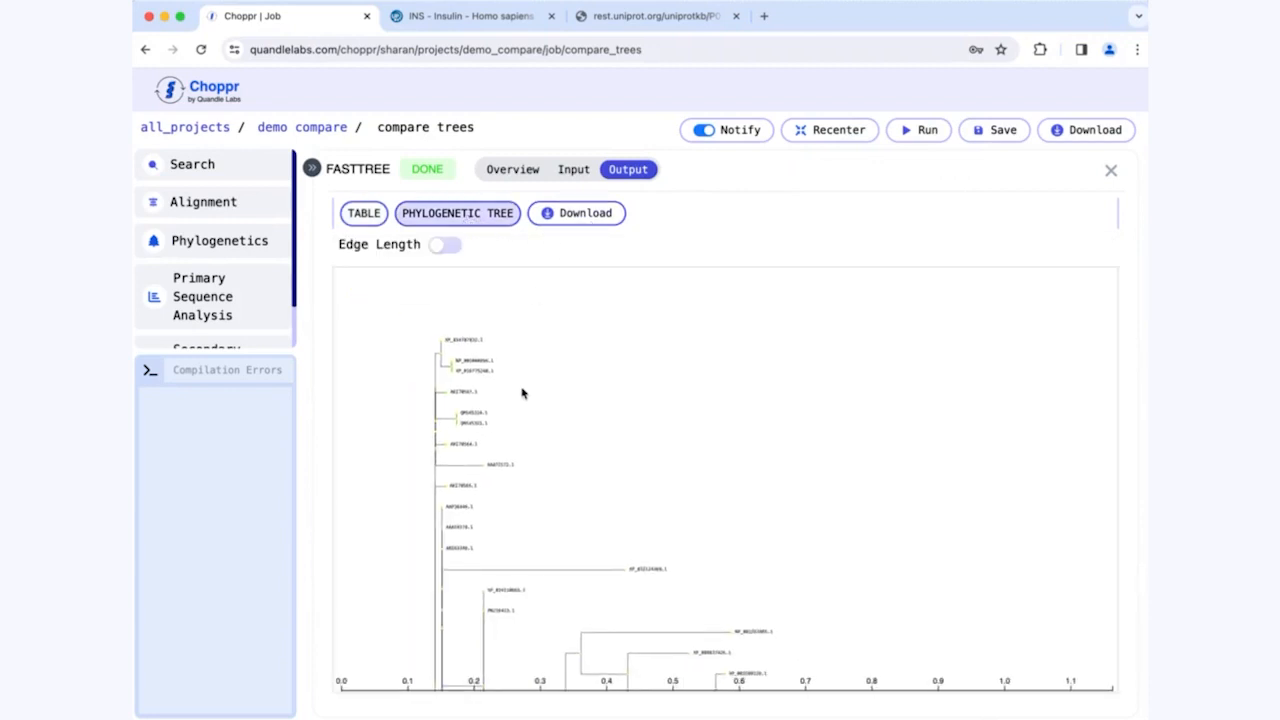
drag(603, 576, 660, 463)
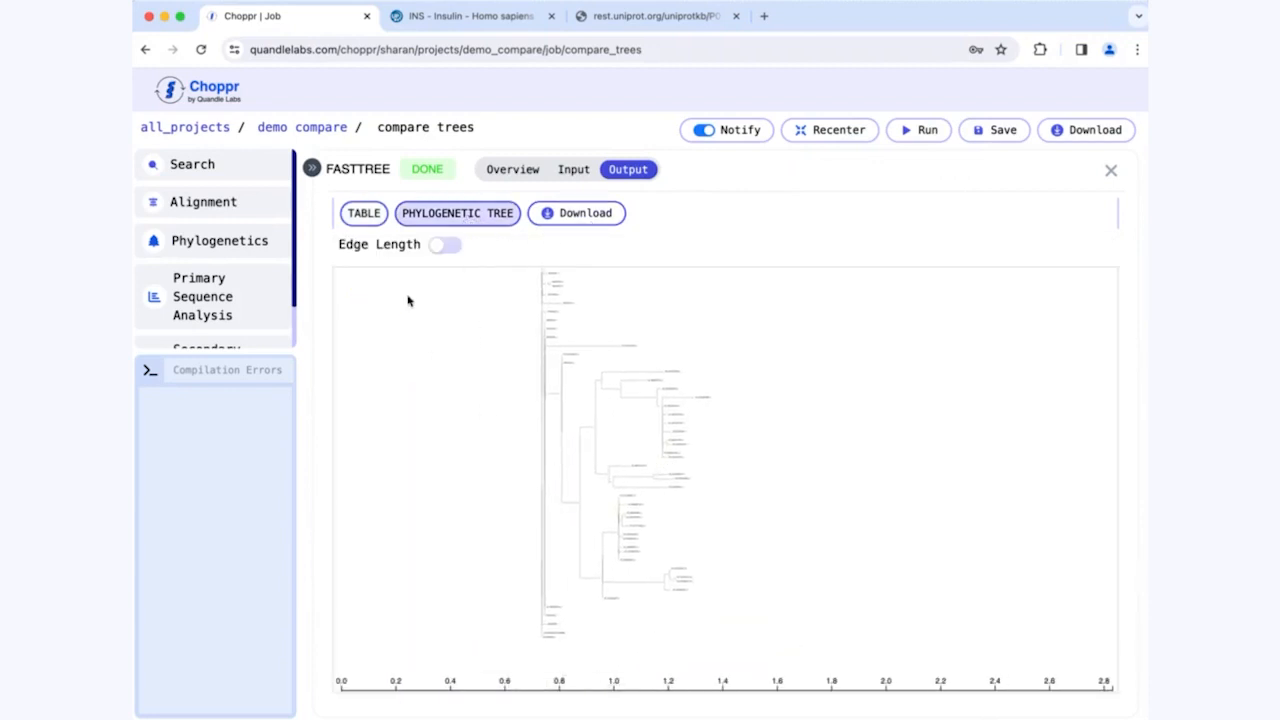
Step: Turn on edge lengths in the FastTree phylogenetic tree, examine its branches, and close the results
click(444, 245)
scroll(648, 488, up, 2)
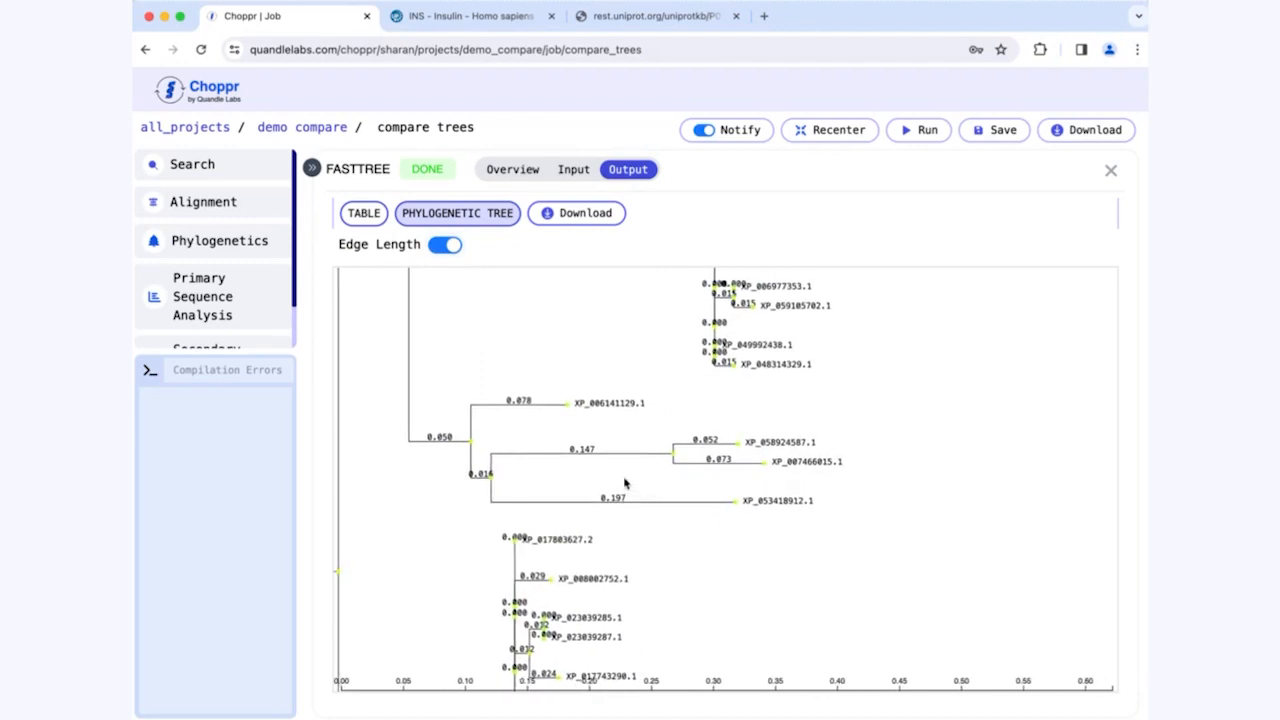
scroll(673, 462, down, 4)
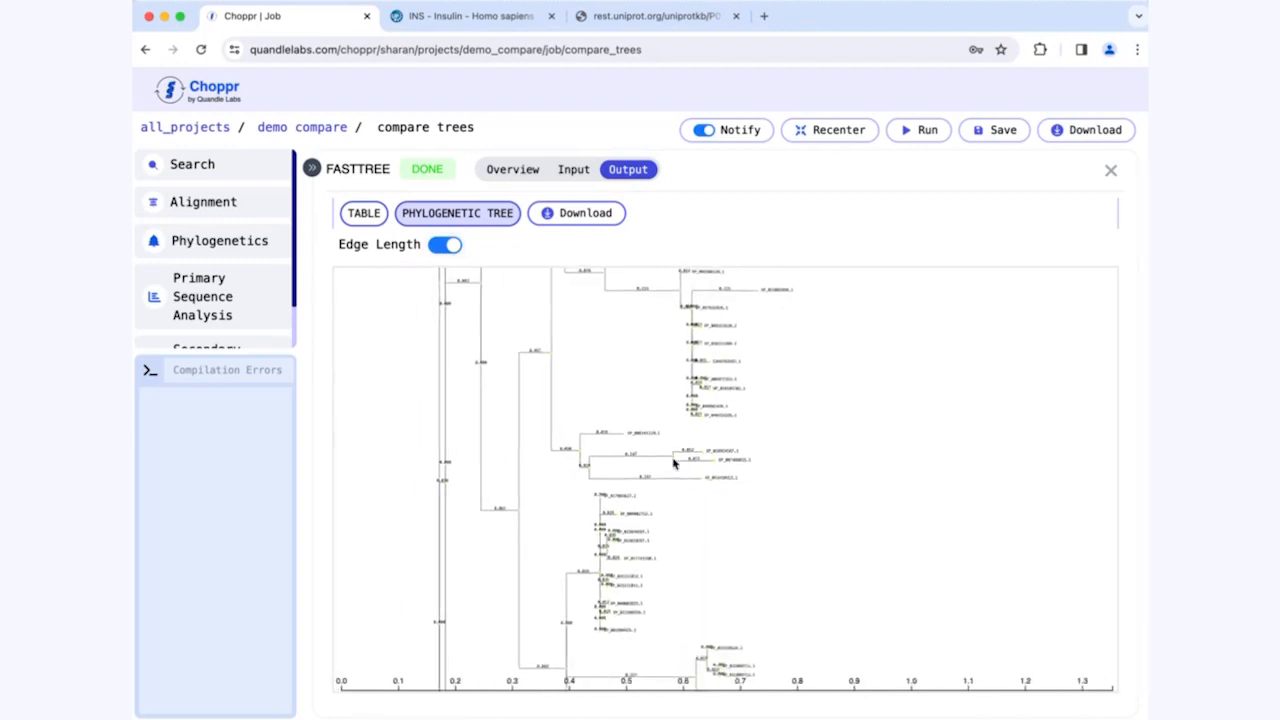
scroll(674, 463, down, 5)
drag(728, 473, 764, 536)
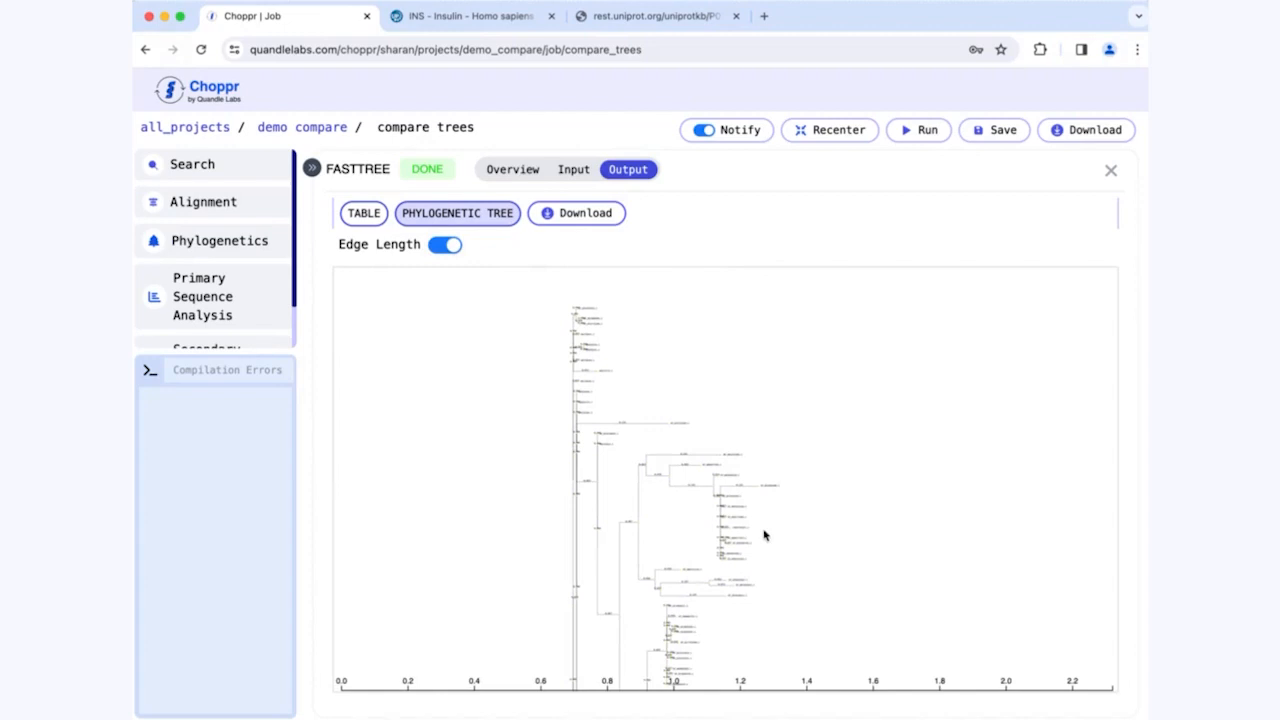
click(1110, 170)
Step: Add a MUSCLE alignment node connected from Blast and place it to the right of MAFFT
click(671, 358)
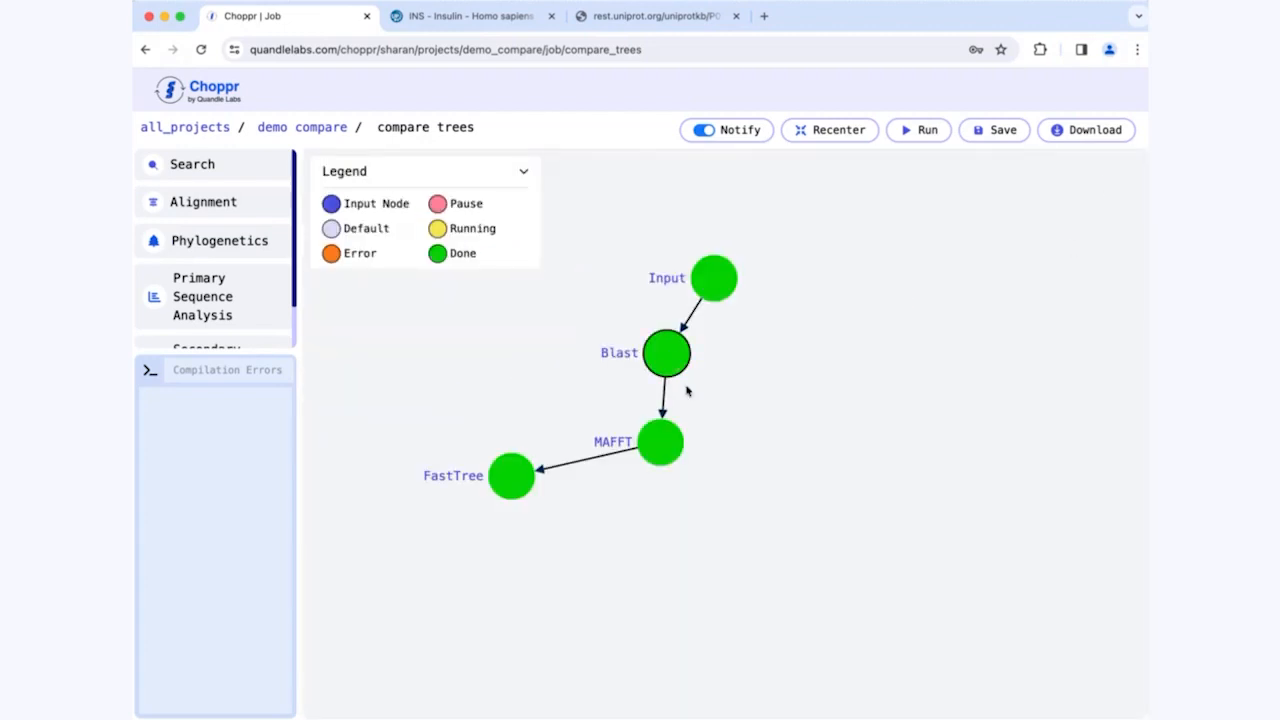
click(214, 203)
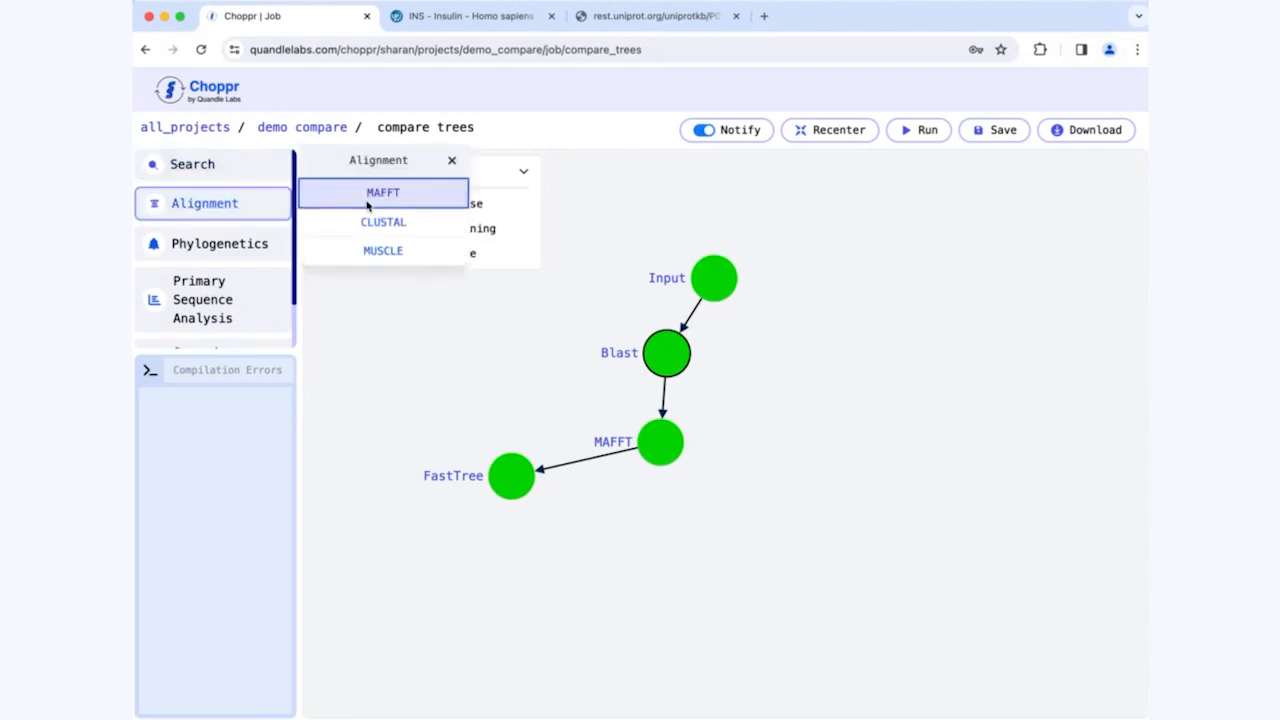
click(421, 249)
drag(591, 429, 775, 429)
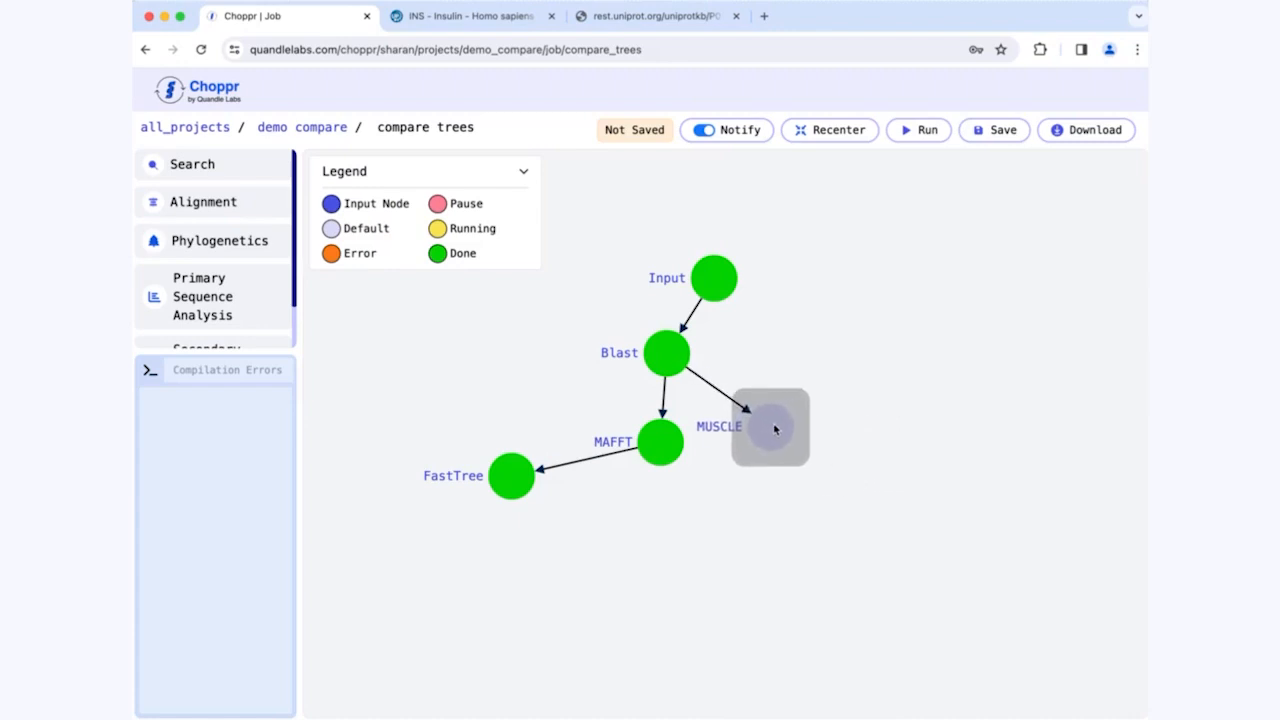
Step: Add a PHYML phylogenetics node after MUSCLE, and run the workflow with the Blast node selected
click(774, 428)
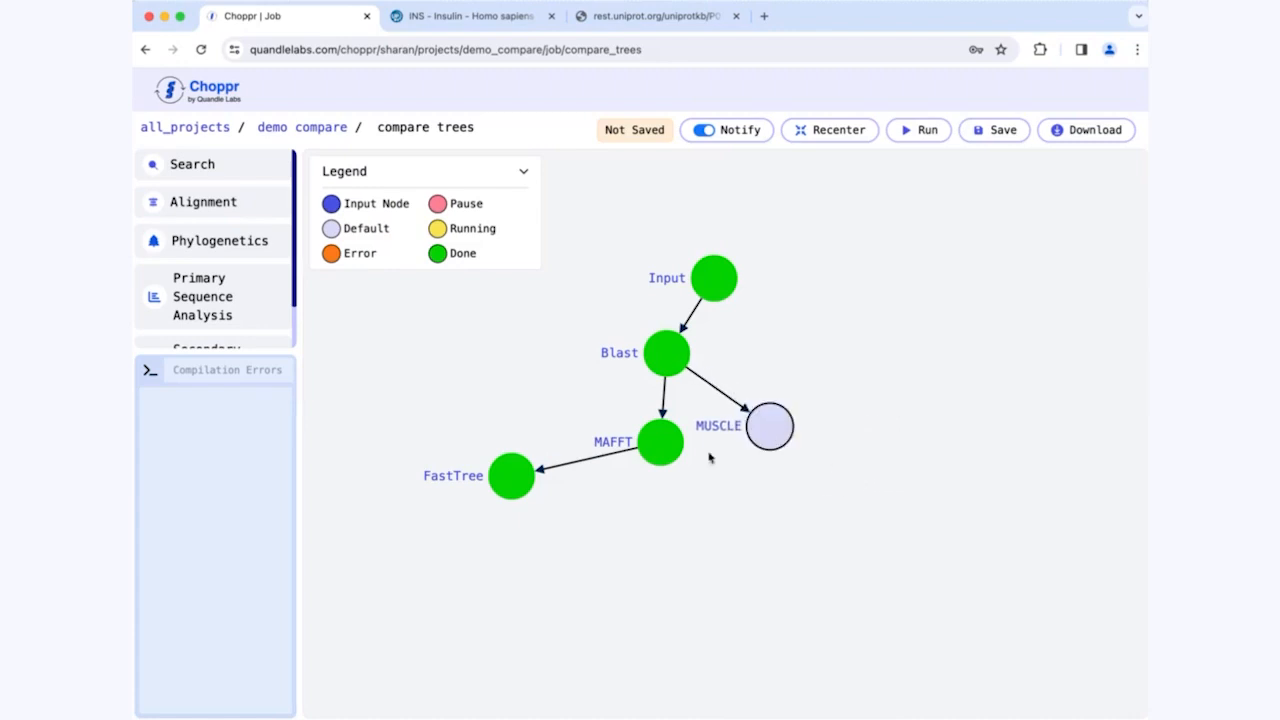
click(228, 241)
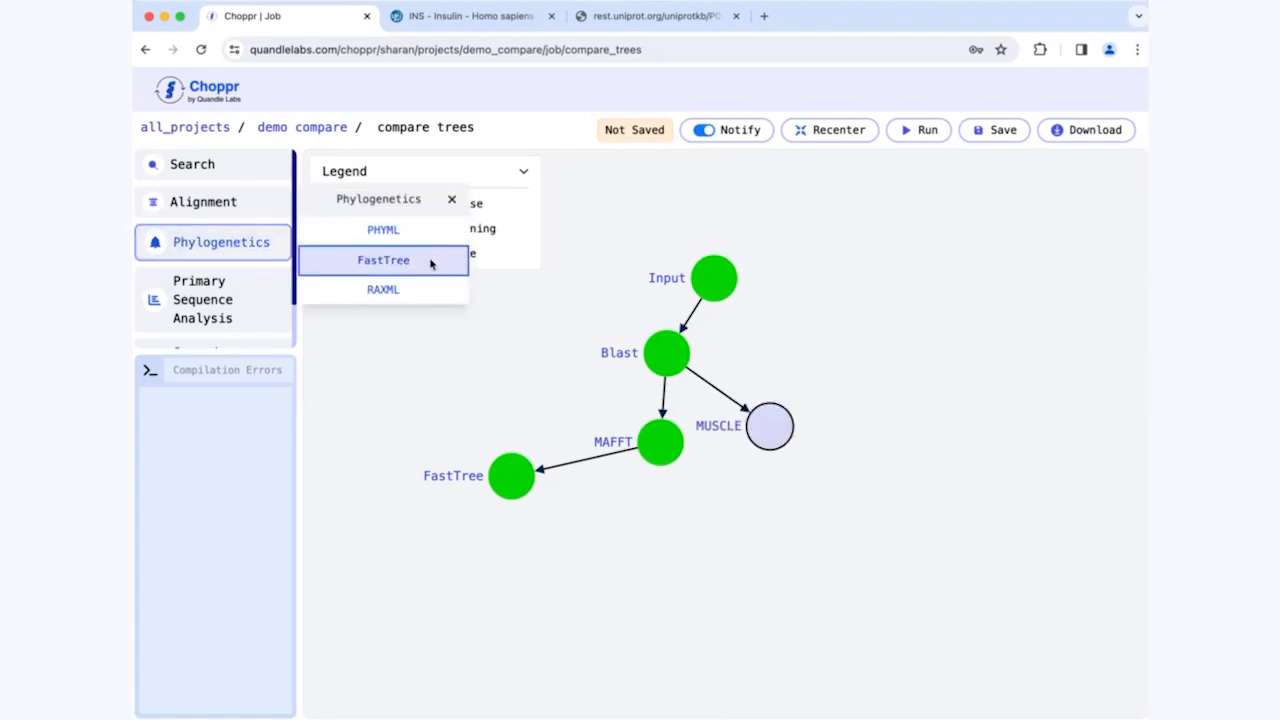
click(405, 231)
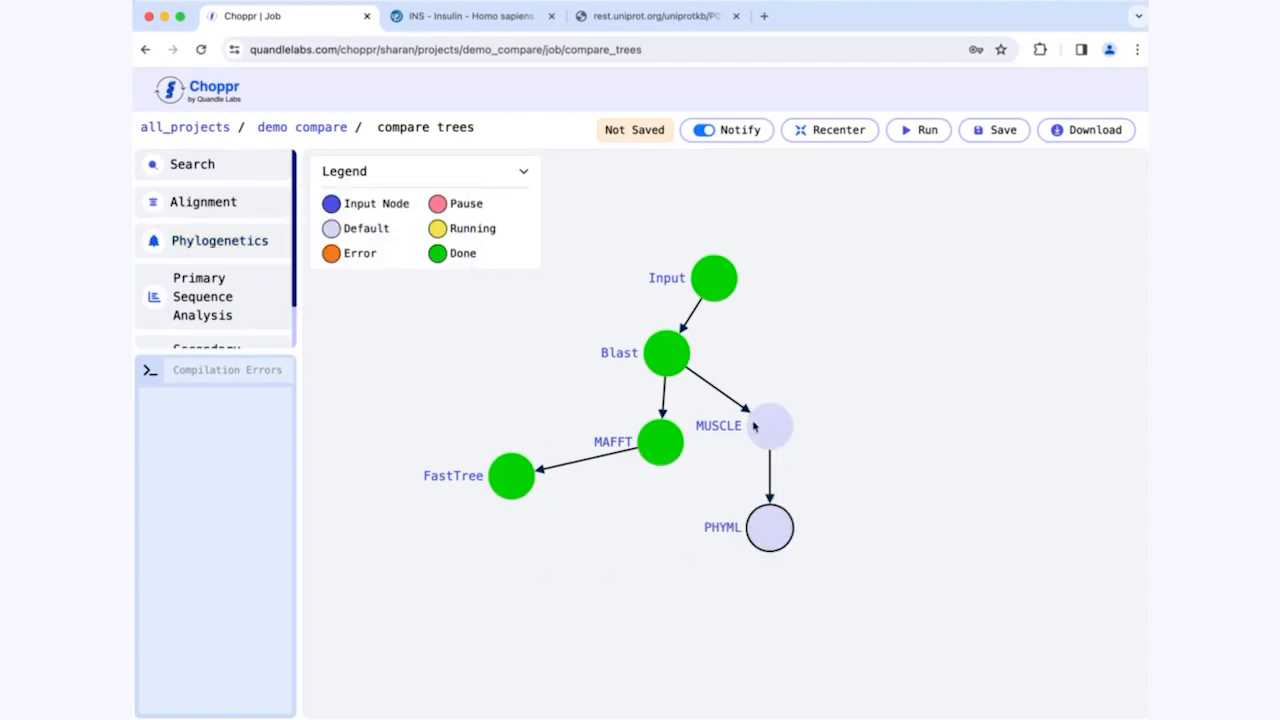
click(659, 353)
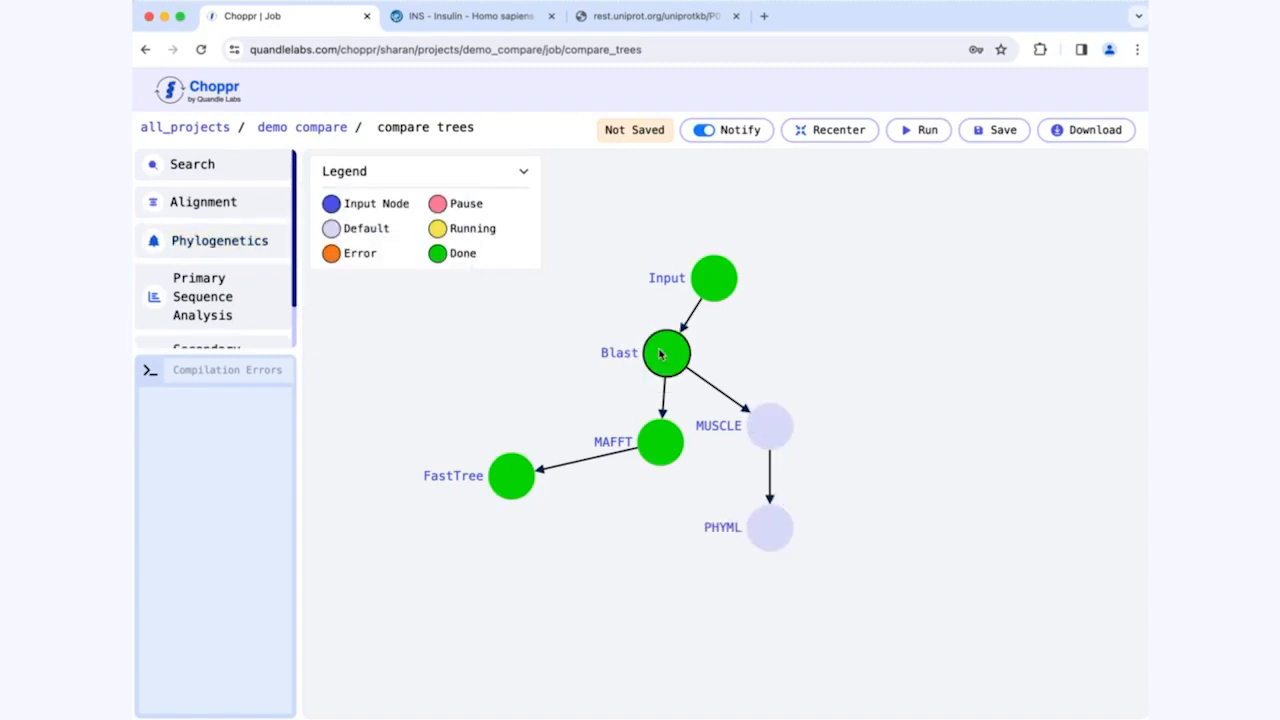
click(920, 132)
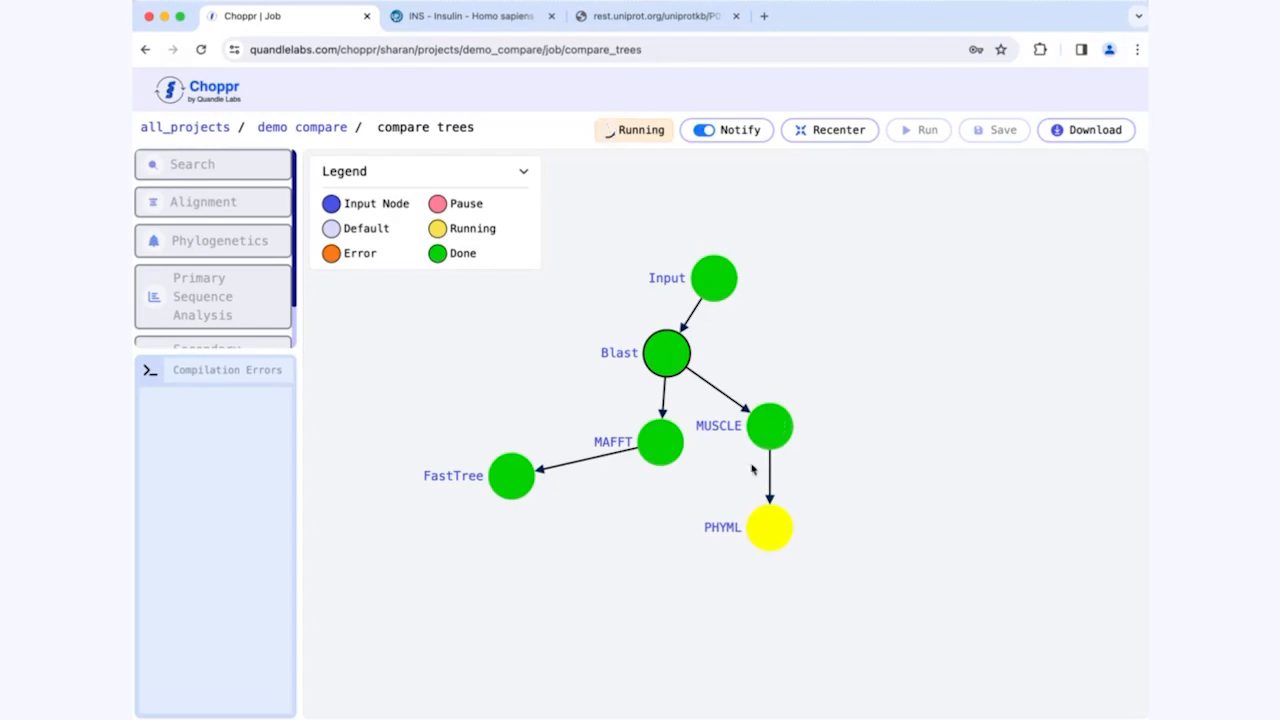
Step: Open the MUSCLE node's alignment in the MSA viewer, look through the aligned sequences, and close it
click(769, 427)
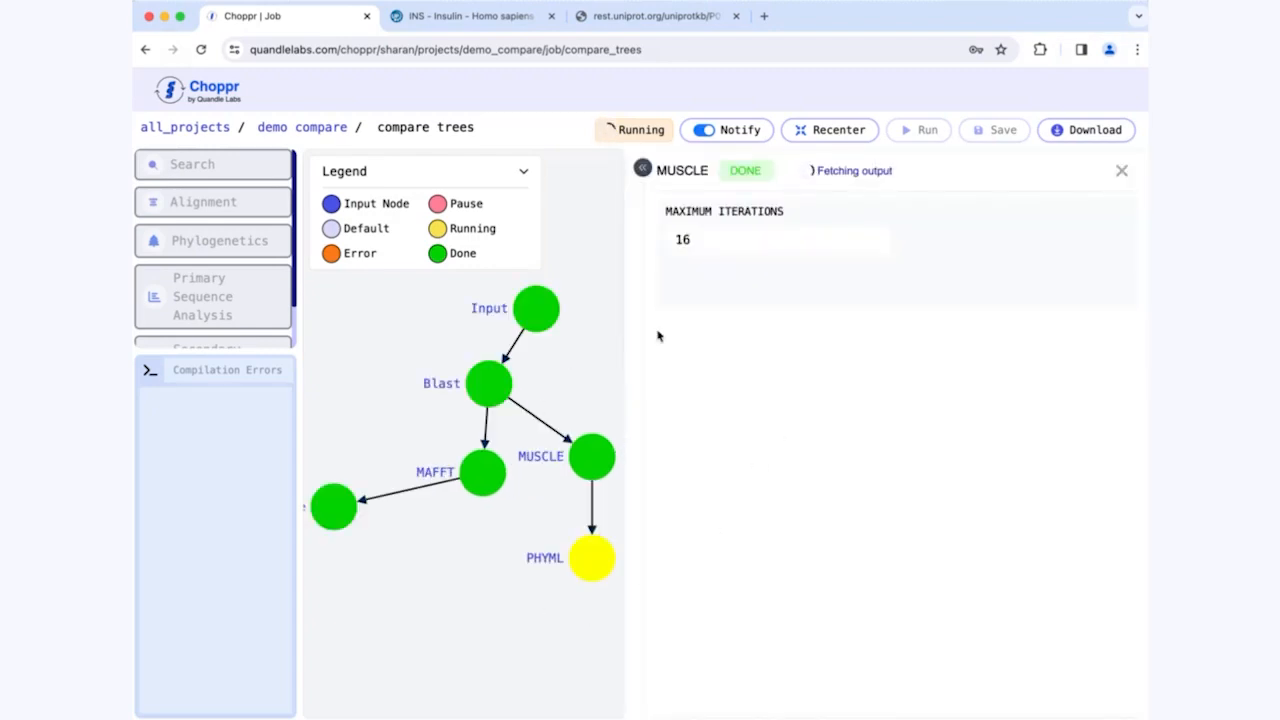
click(772, 220)
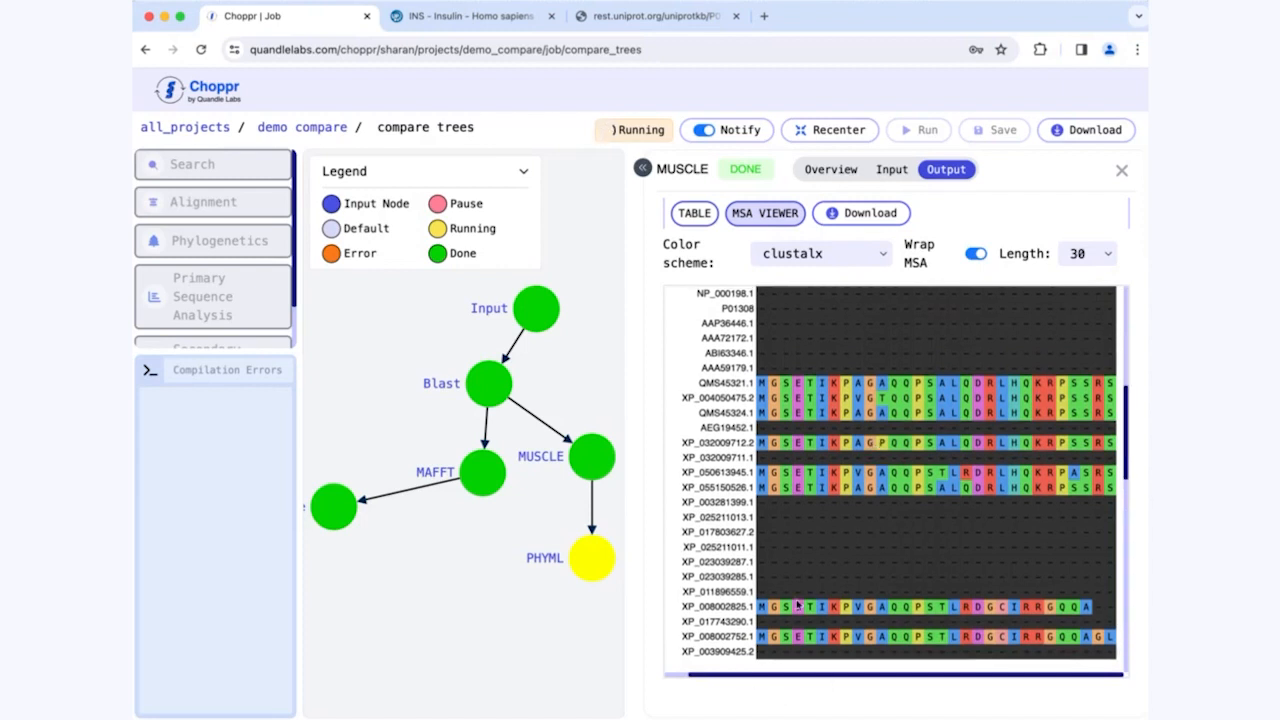
scroll(837, 613, down, 3)
scroll(837, 613, down, 10)
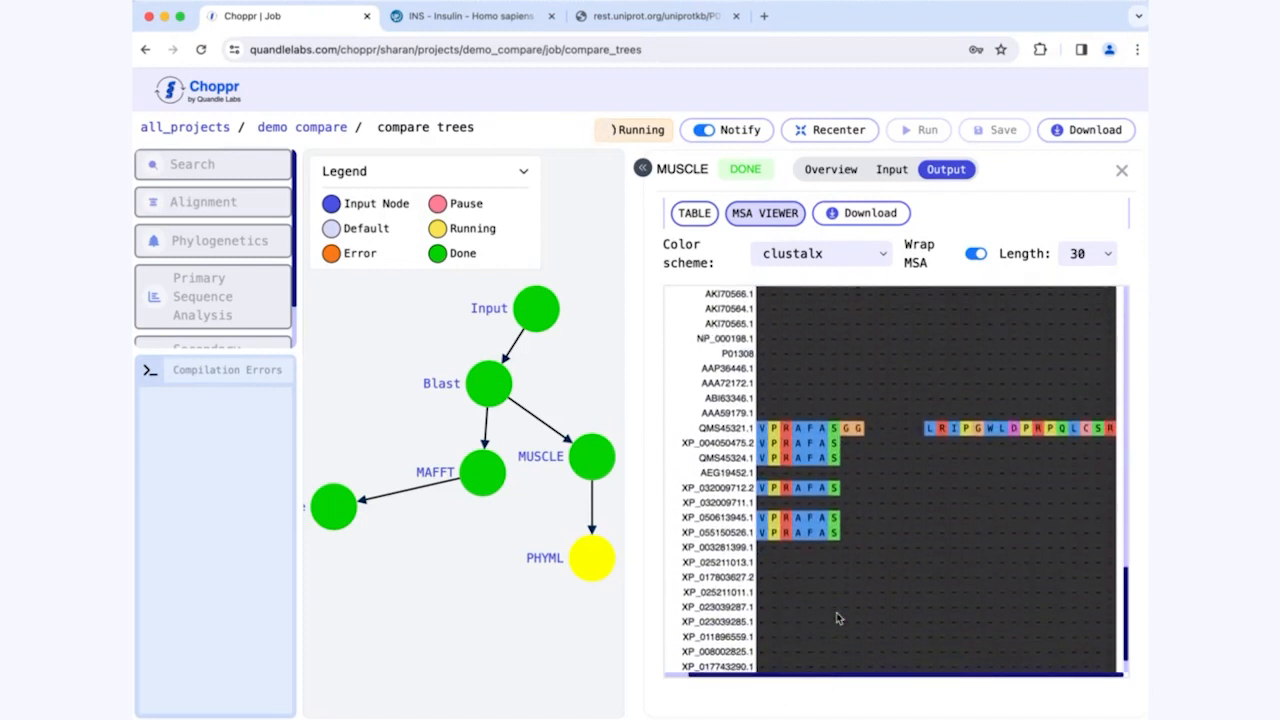
click(1119, 171)
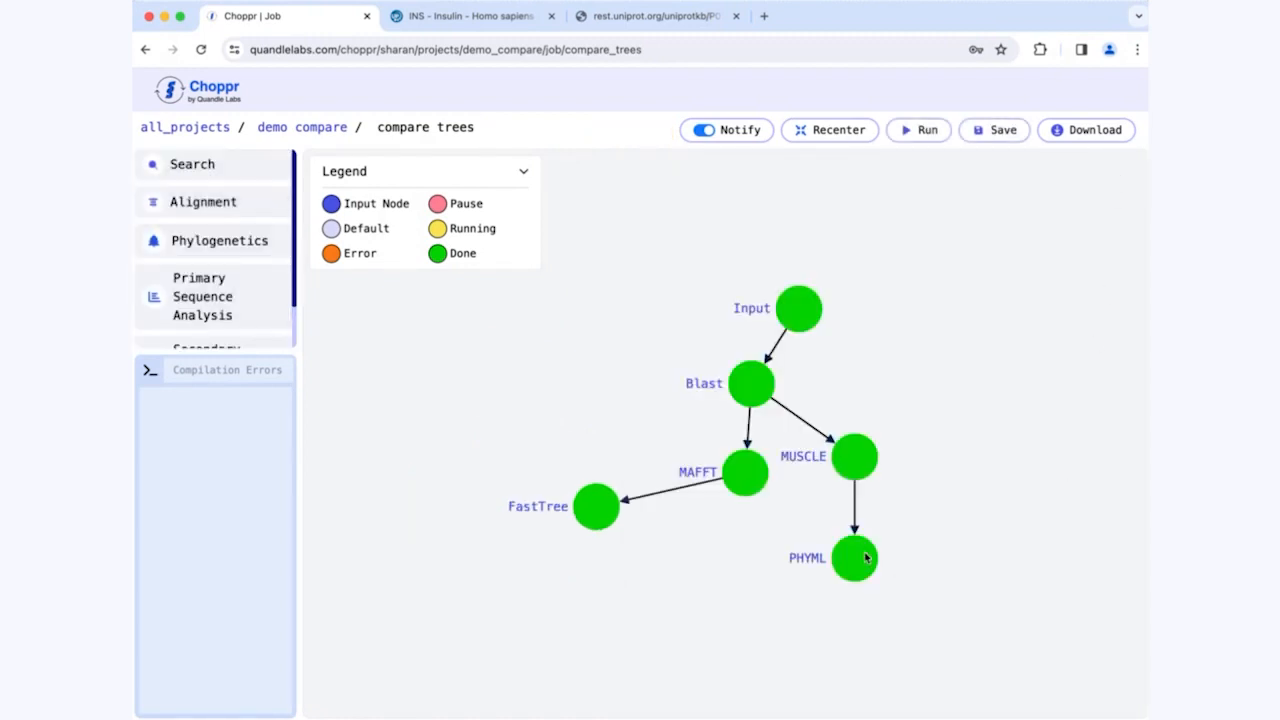
Step: Open the PHYML node's phylogenetic tree in the expanded results view and examine its overall branching
click(853, 560)
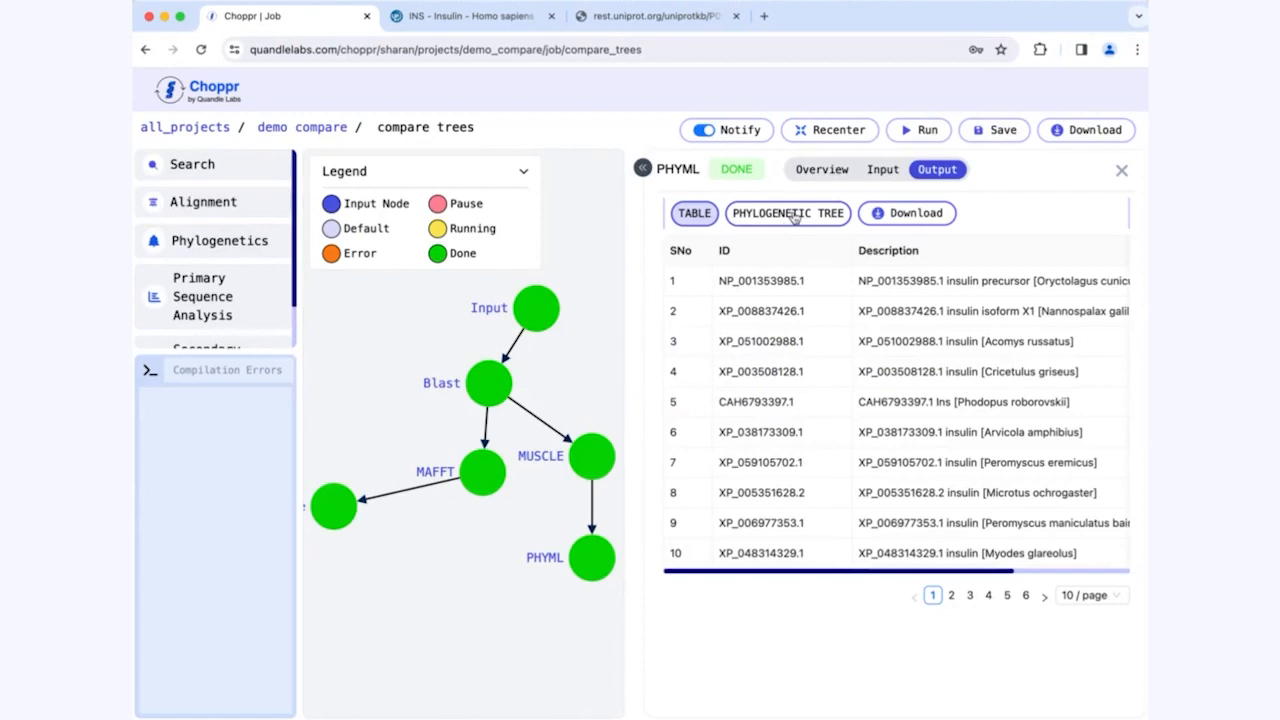
click(794, 214)
click(644, 169)
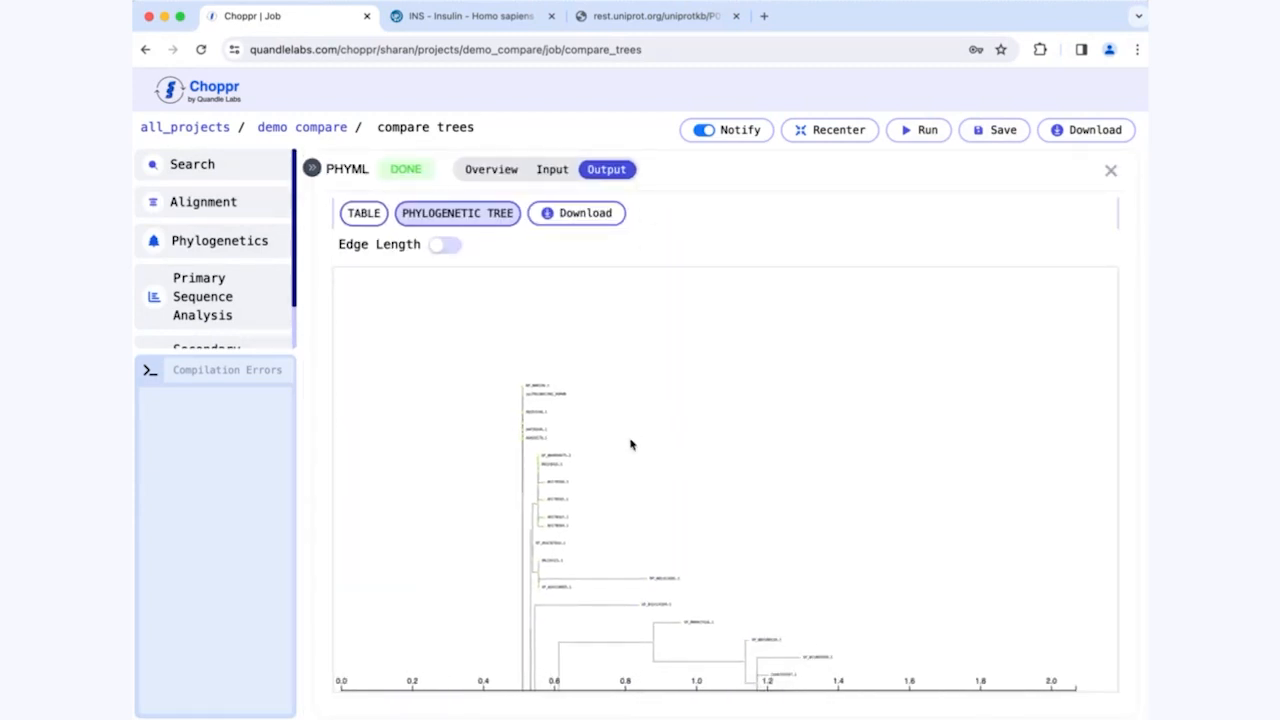
drag(643, 537, 653, 366)
scroll(738, 422, down, 3)
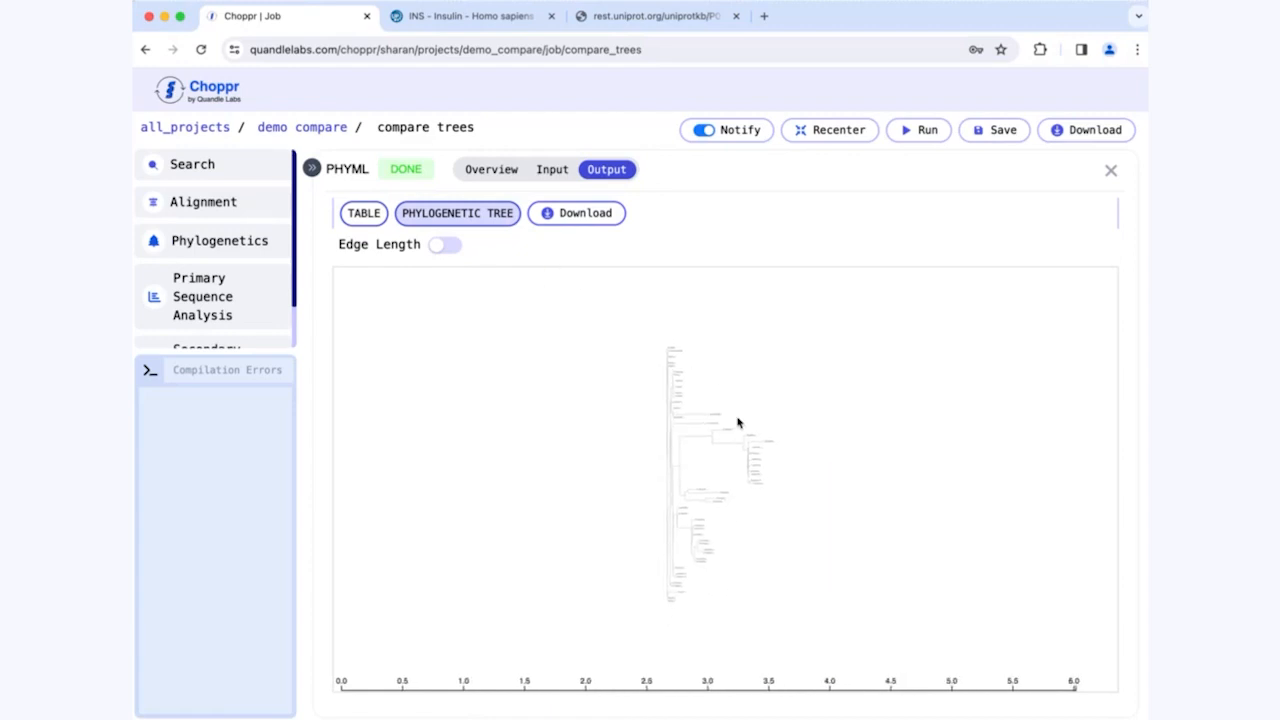
scroll(765, 483, up, 3)
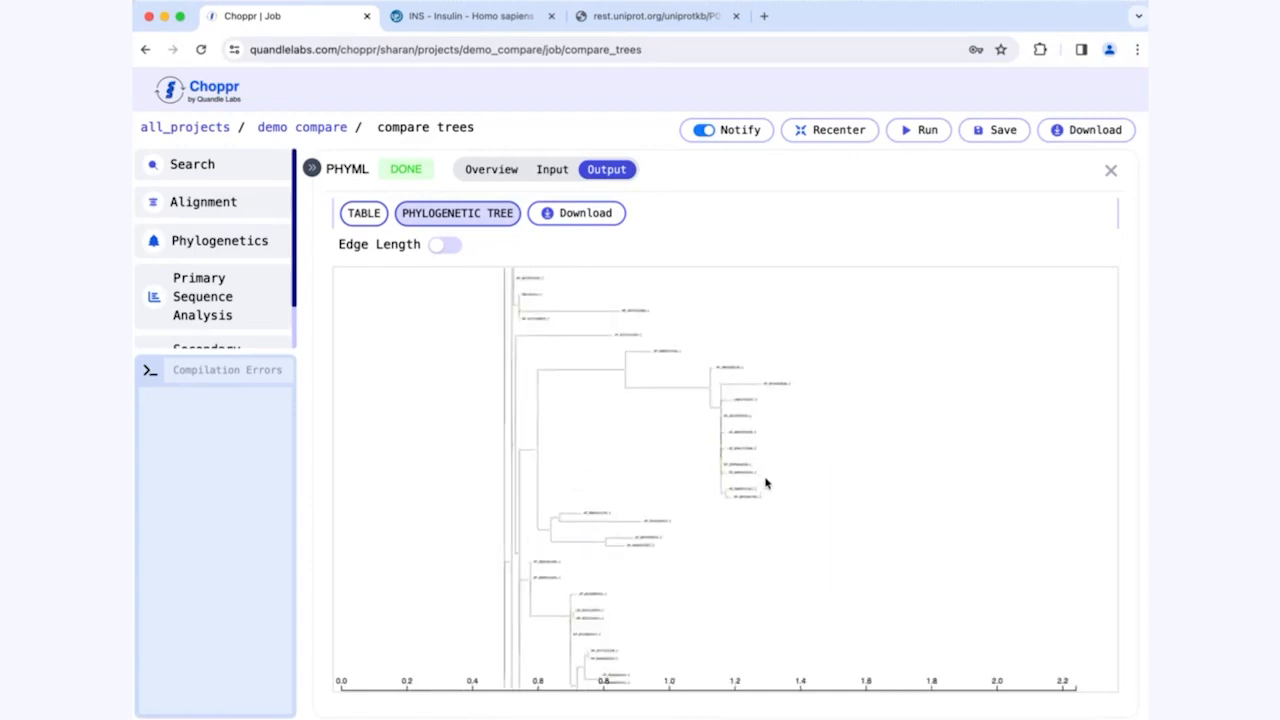
Step: Turn on edge lengths in the PHYML phylogenetic tree, examine its branches, and close the results
click(444, 245)
scroll(748, 457, up, 2)
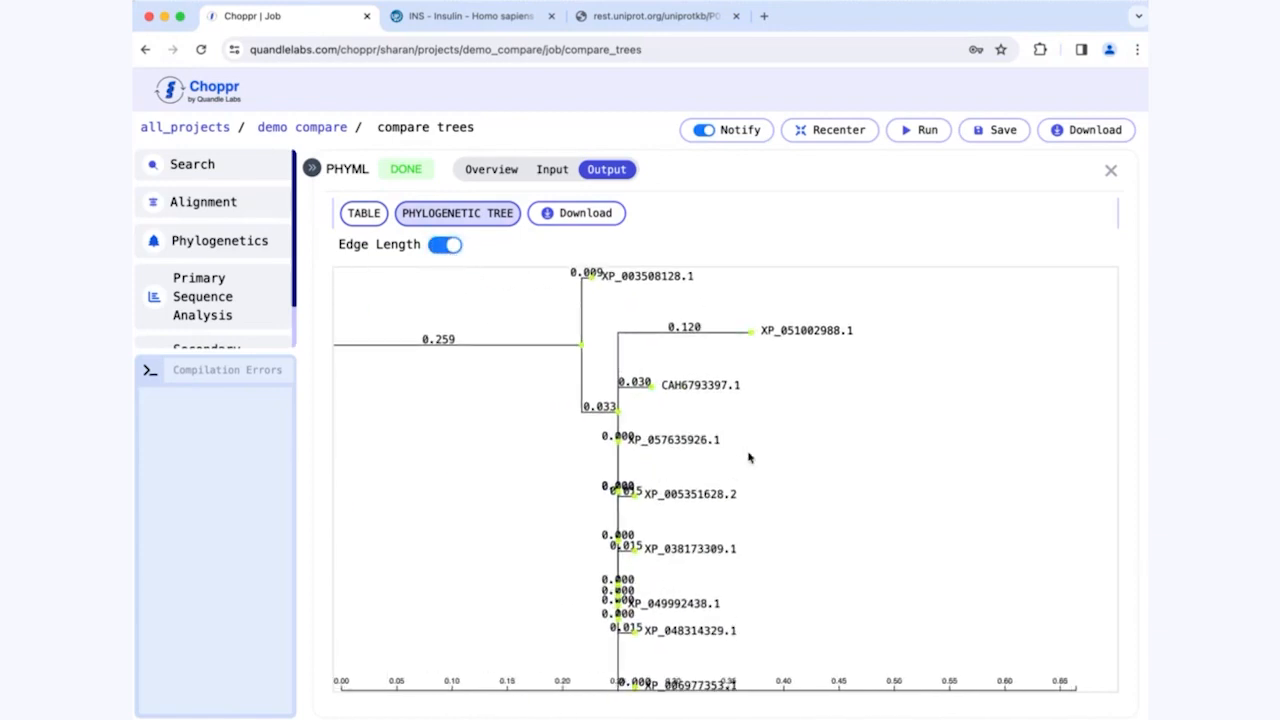
scroll(717, 483, down, 2)
click(1110, 172)
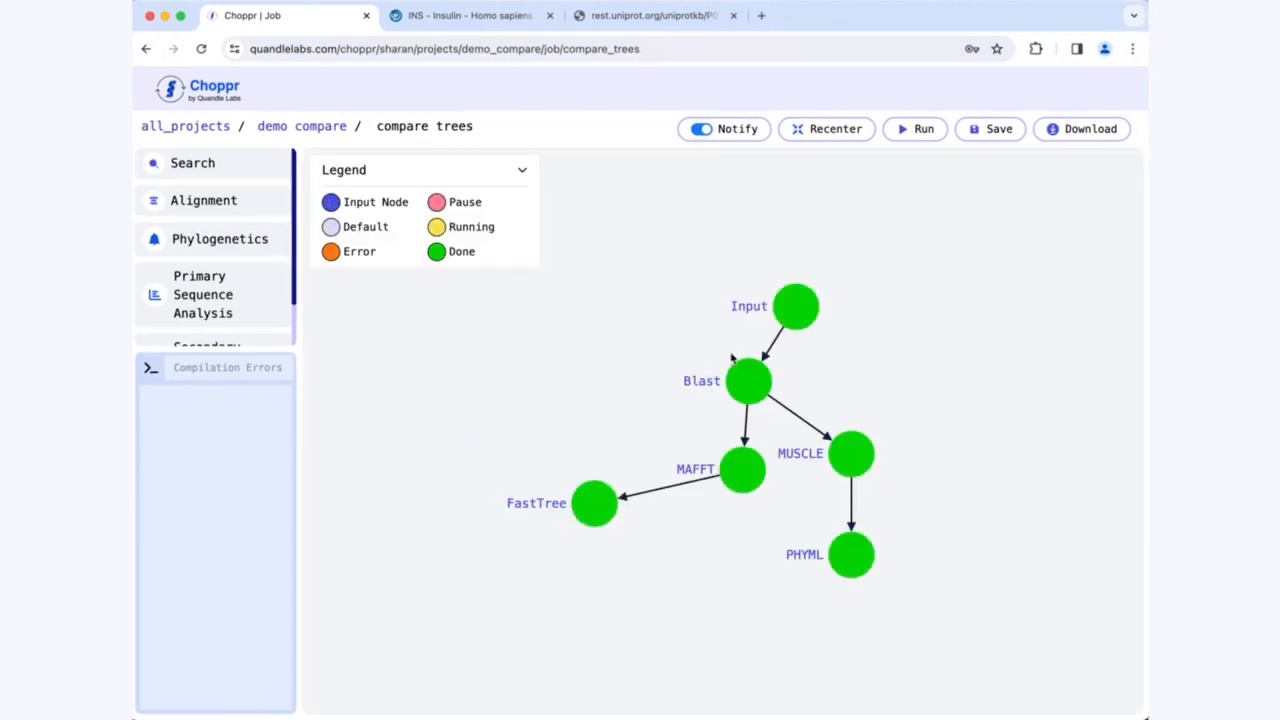
Step: Create a square sequence-selection node branching from FastTree, placed directly below it
click(594, 505)
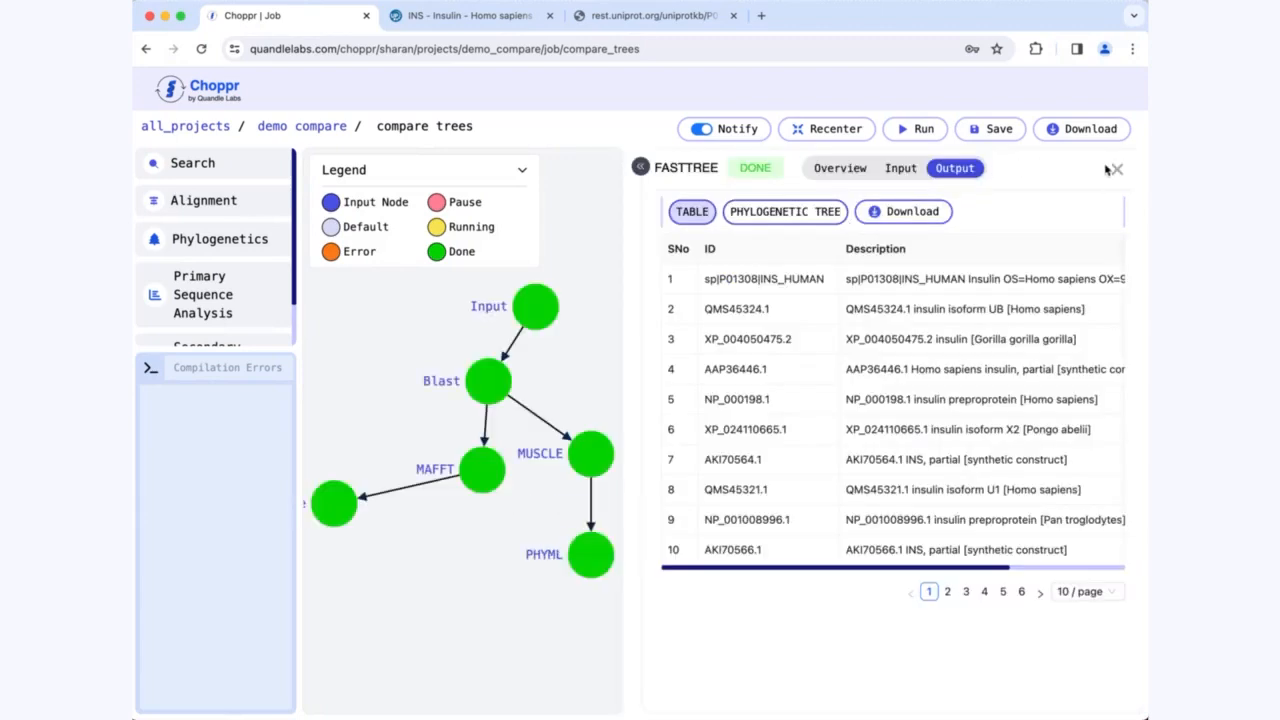
click(1115, 170)
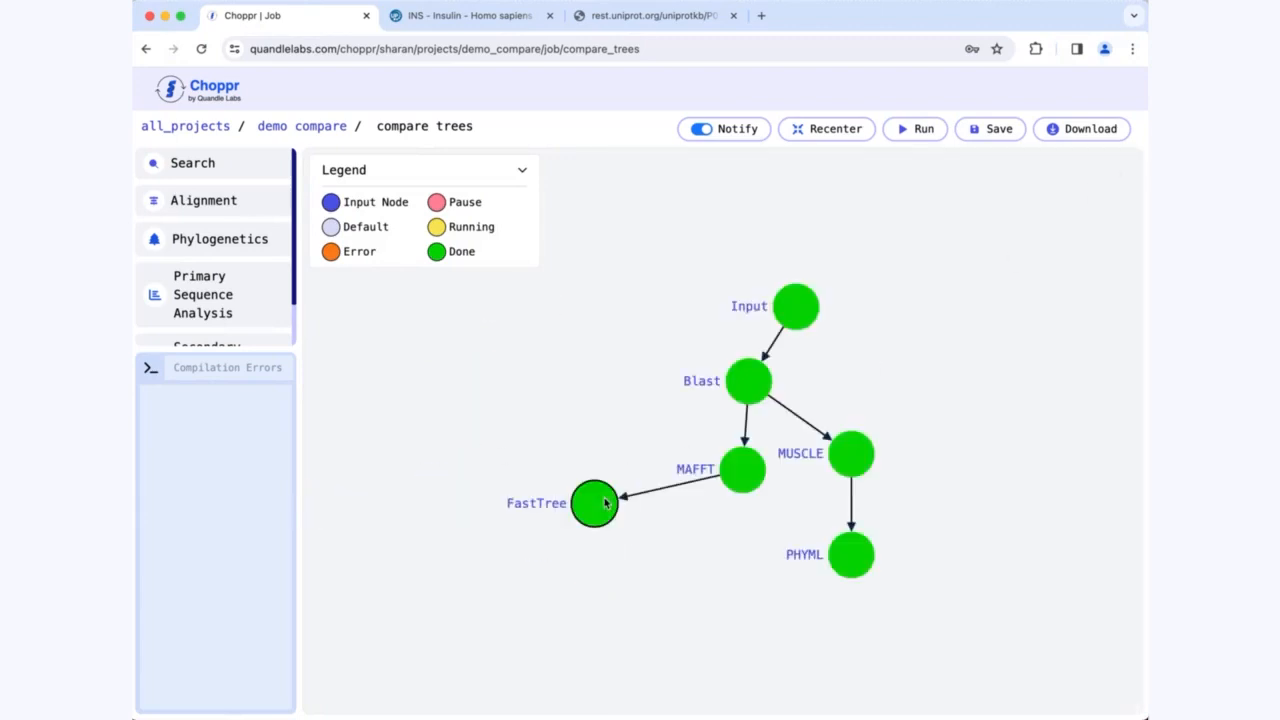
click(604, 504)
click(592, 557)
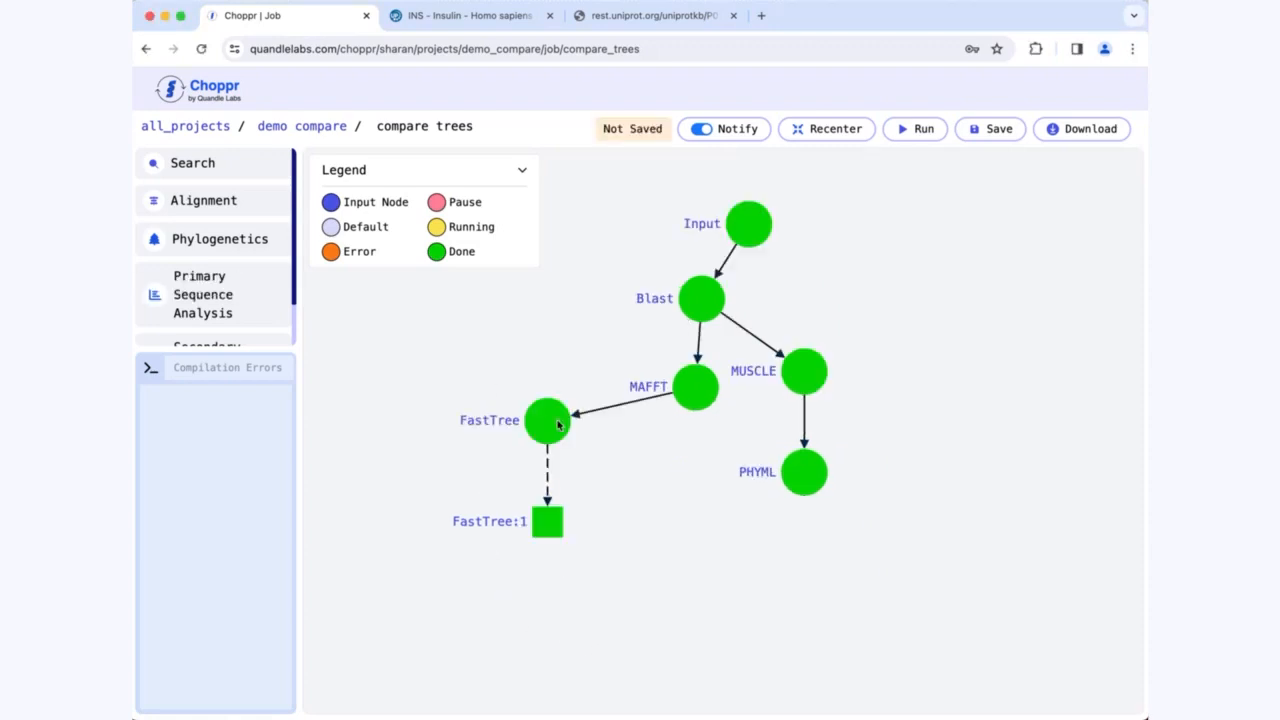
click(593, 487)
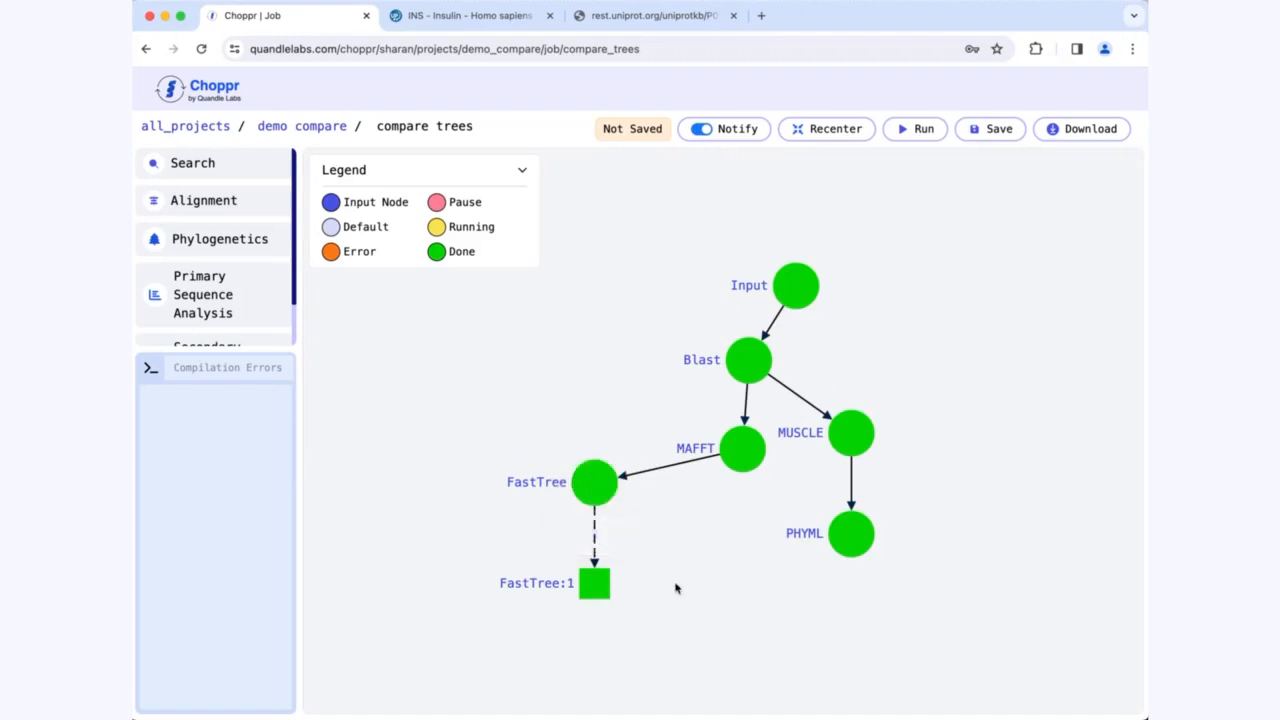
Step: In the FastTree:1 phylogenetic tree, select the clade spanning XP_003508128.1 to XP_048314329.1, submit the selection, and close the results
click(594, 584)
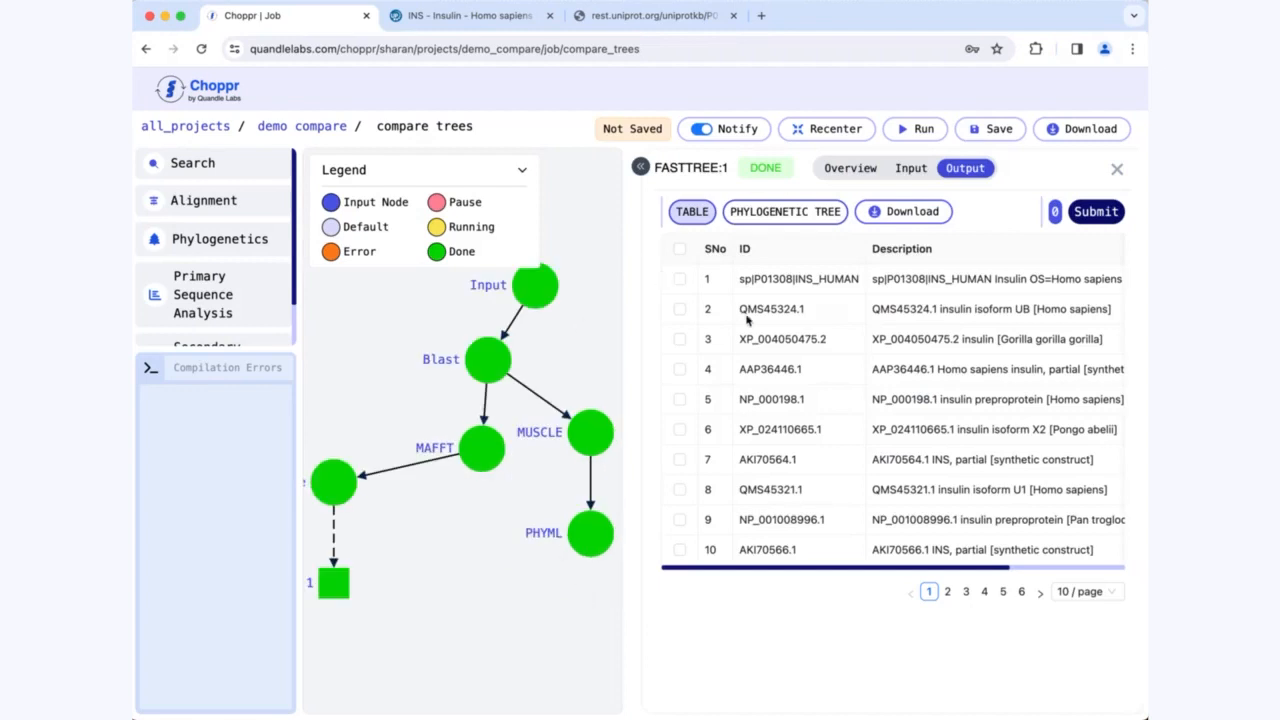
click(772, 213)
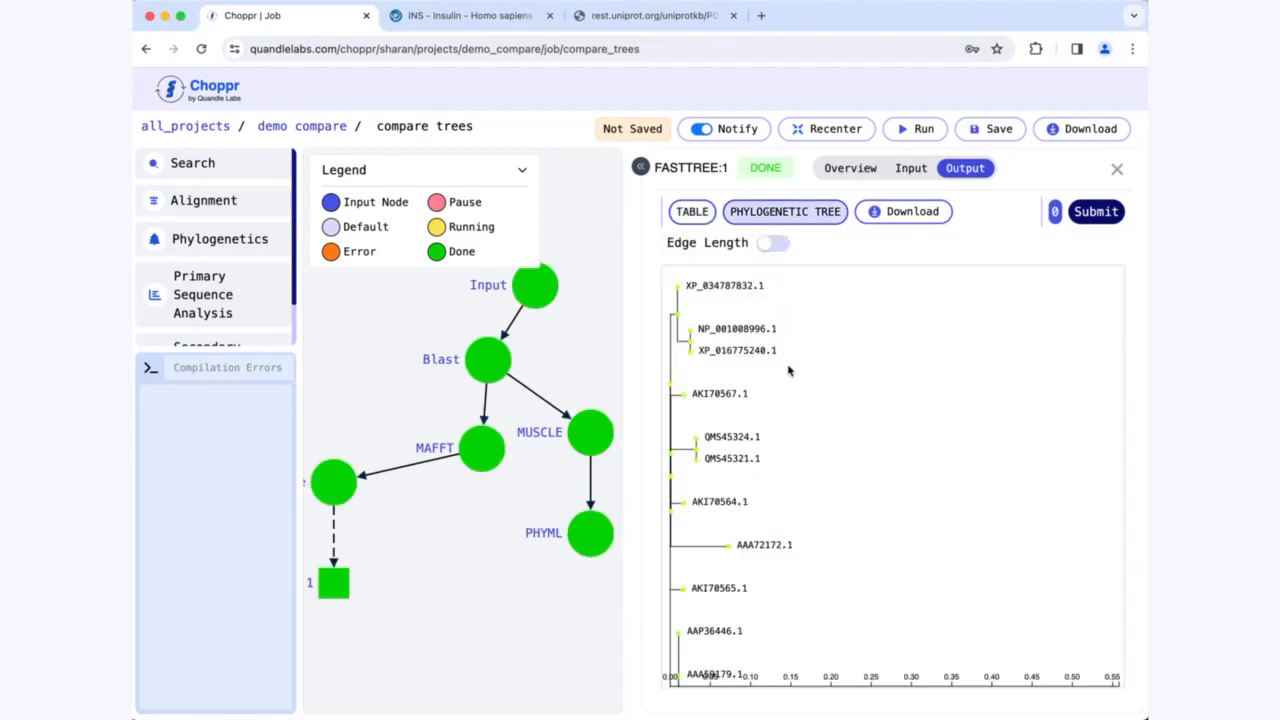
scroll(781, 380, down, 2)
scroll(835, 433, down, 10)
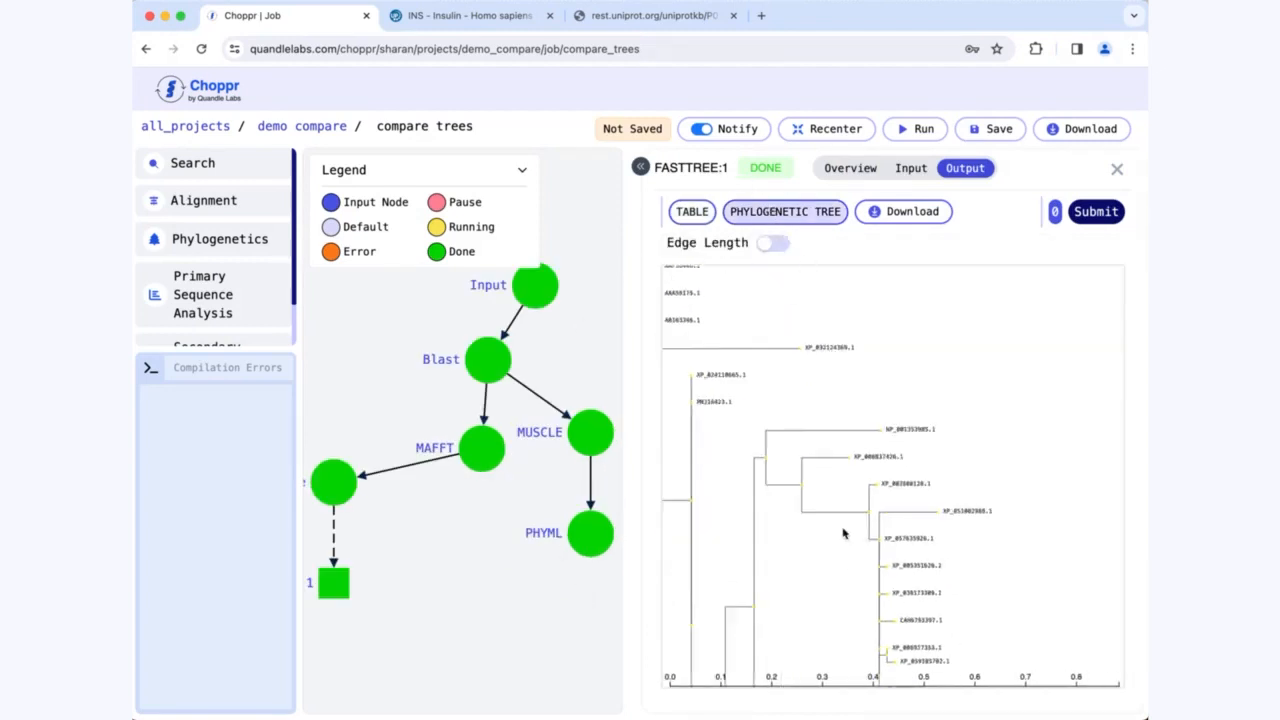
scroll(860, 393, up, 2)
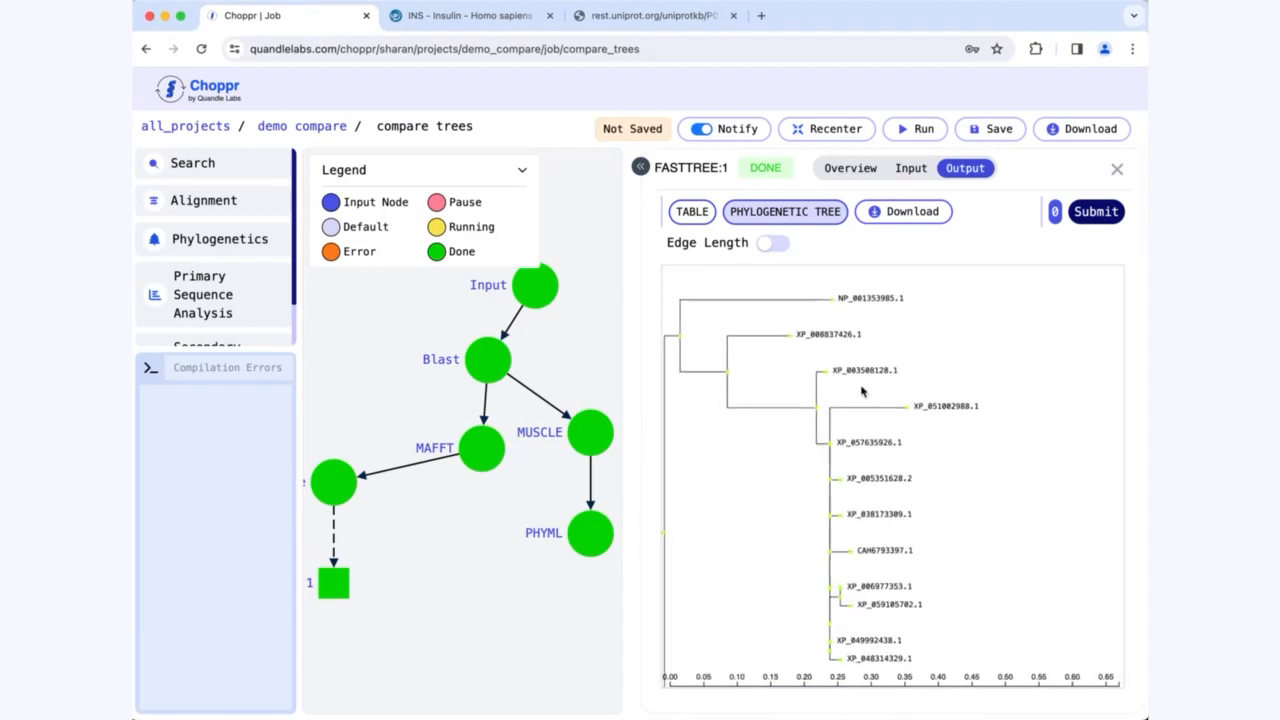
click(816, 409)
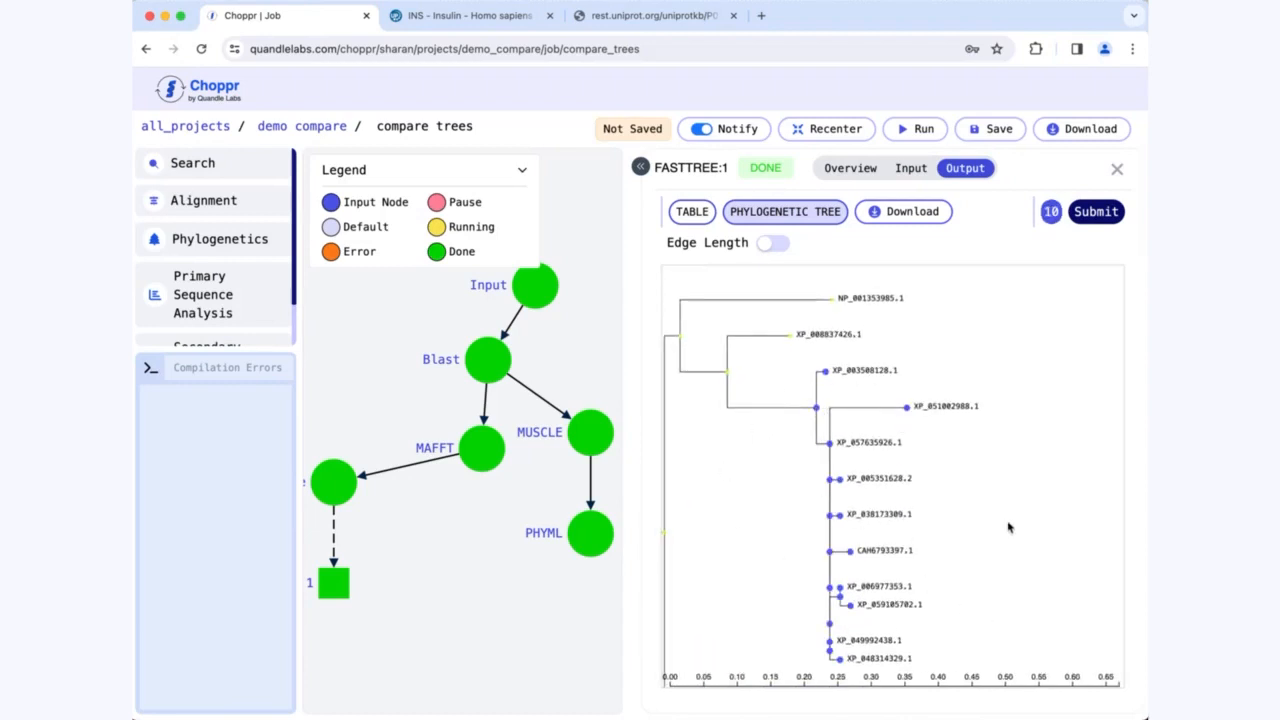
scroll(1013, 512, down, 1)
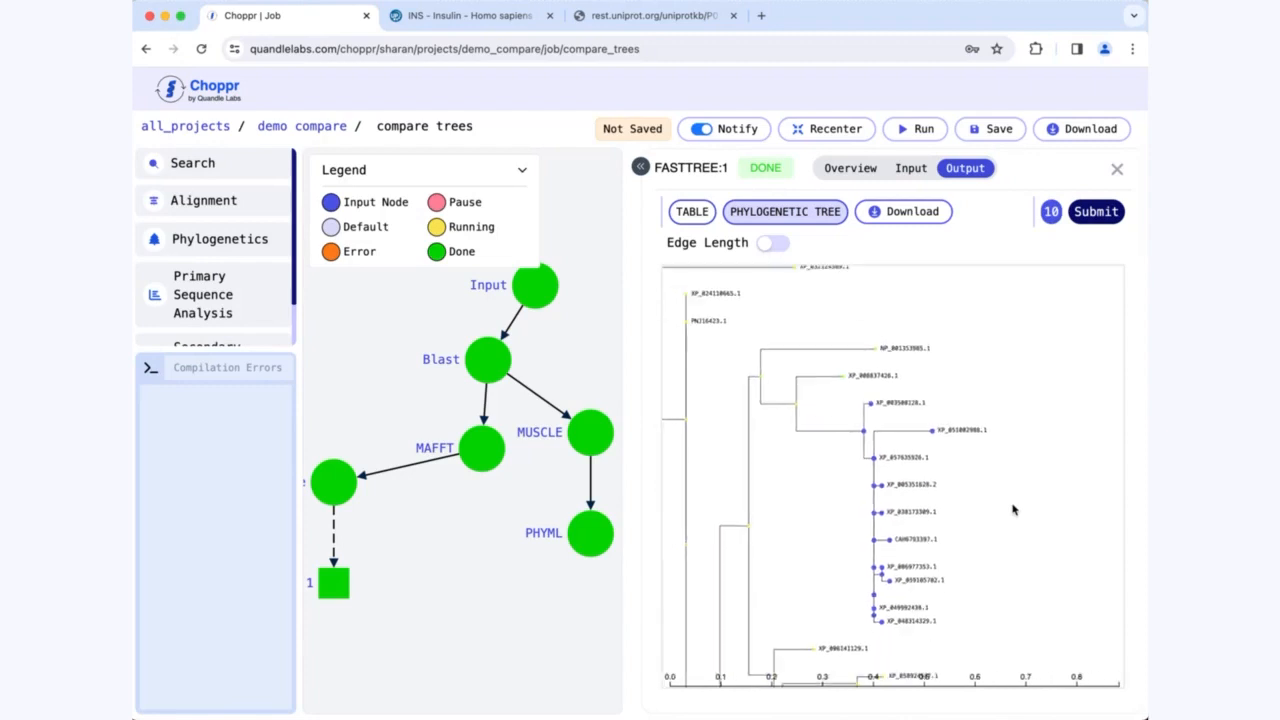
click(1090, 210)
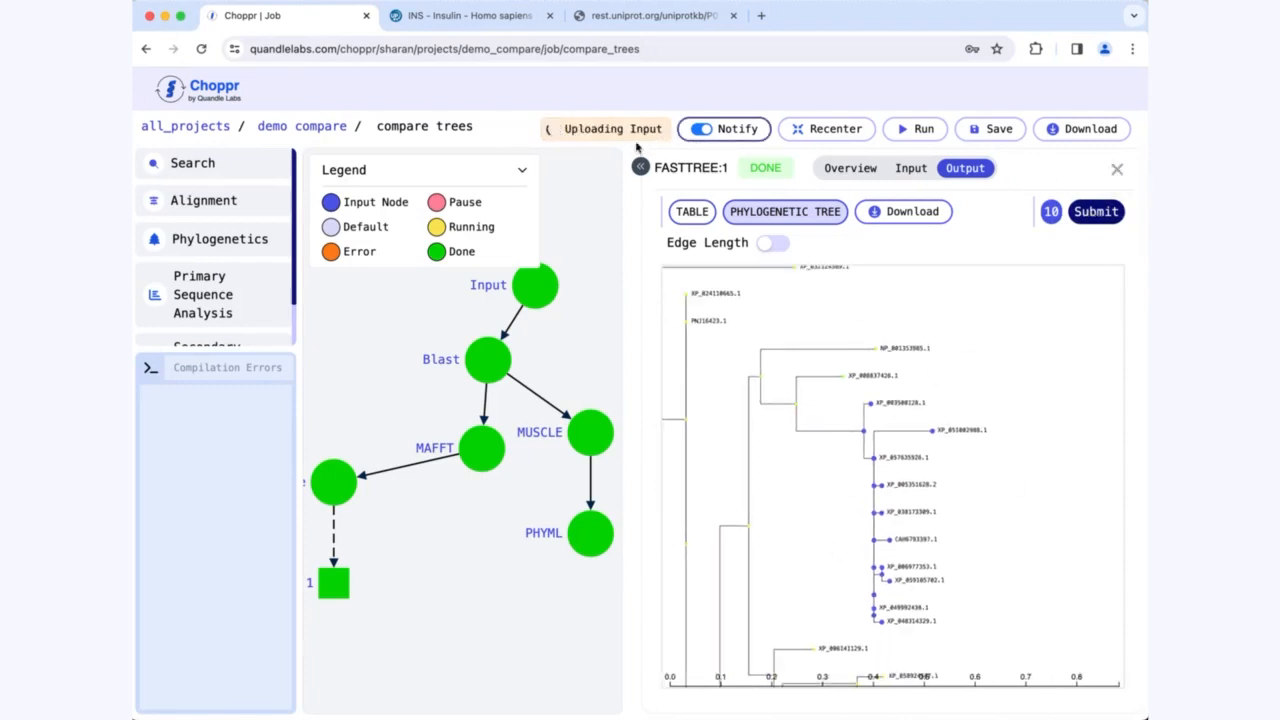
click(1117, 169)
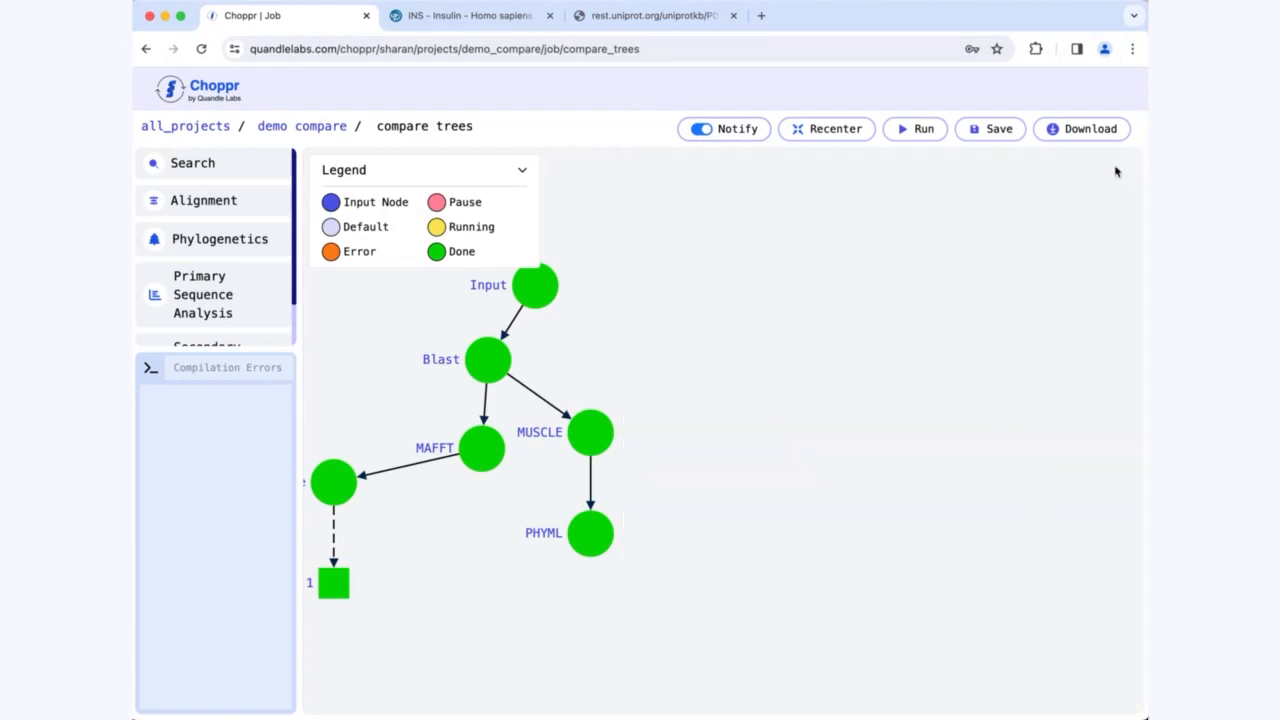
Step: Add a MAFFT alignment node connected from FastTree:1 and run the workflow
click(214, 201)
click(351, 193)
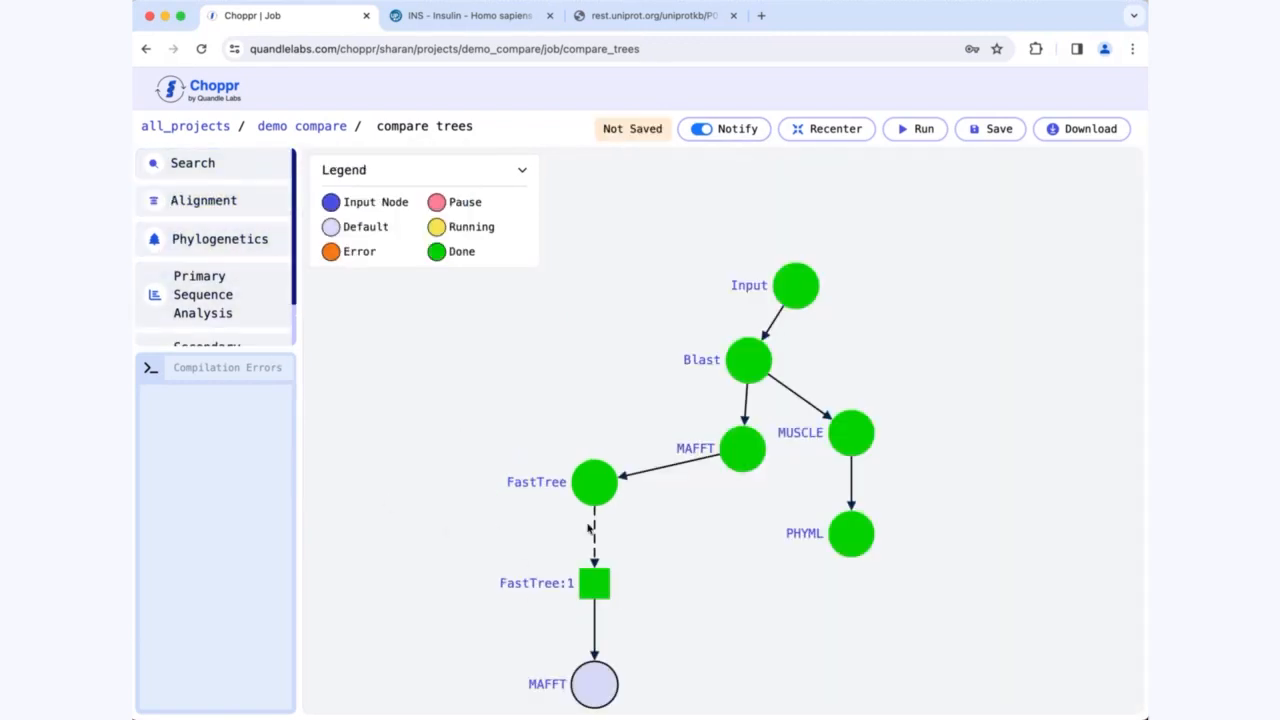
click(584, 452)
drag(584, 451, 584, 352)
scroll(656, 342, up, 2)
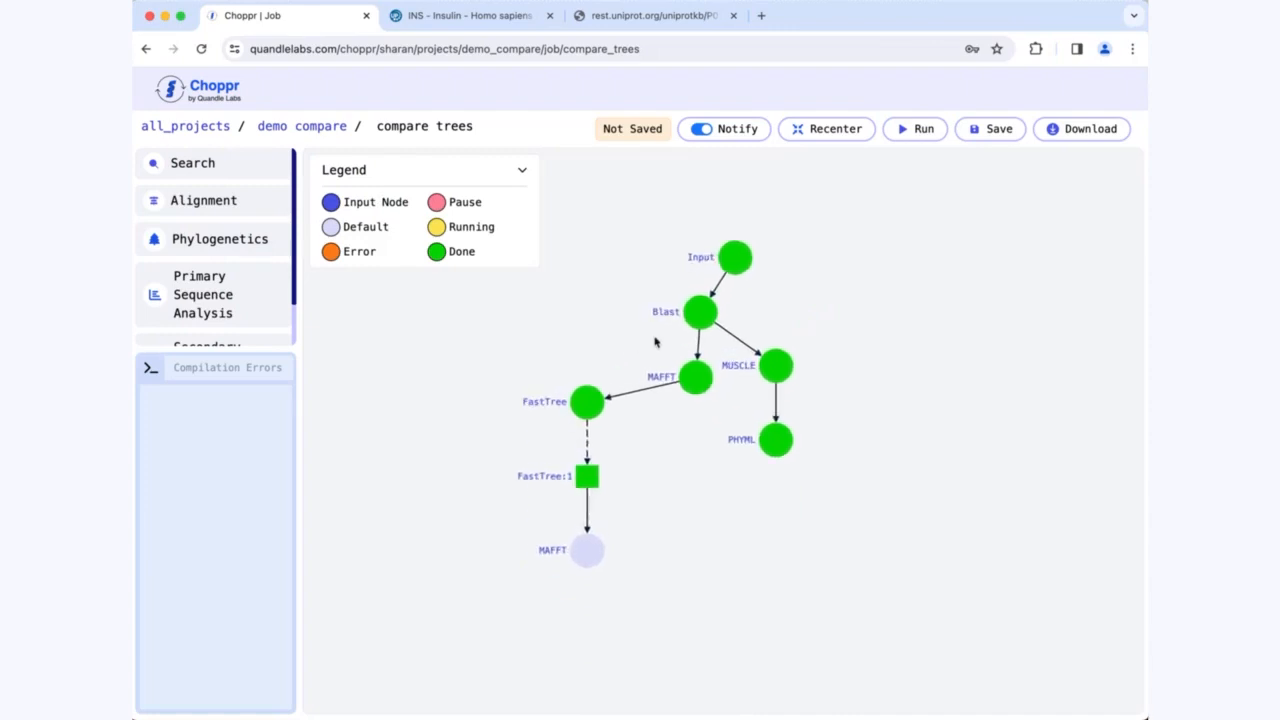
click(918, 129)
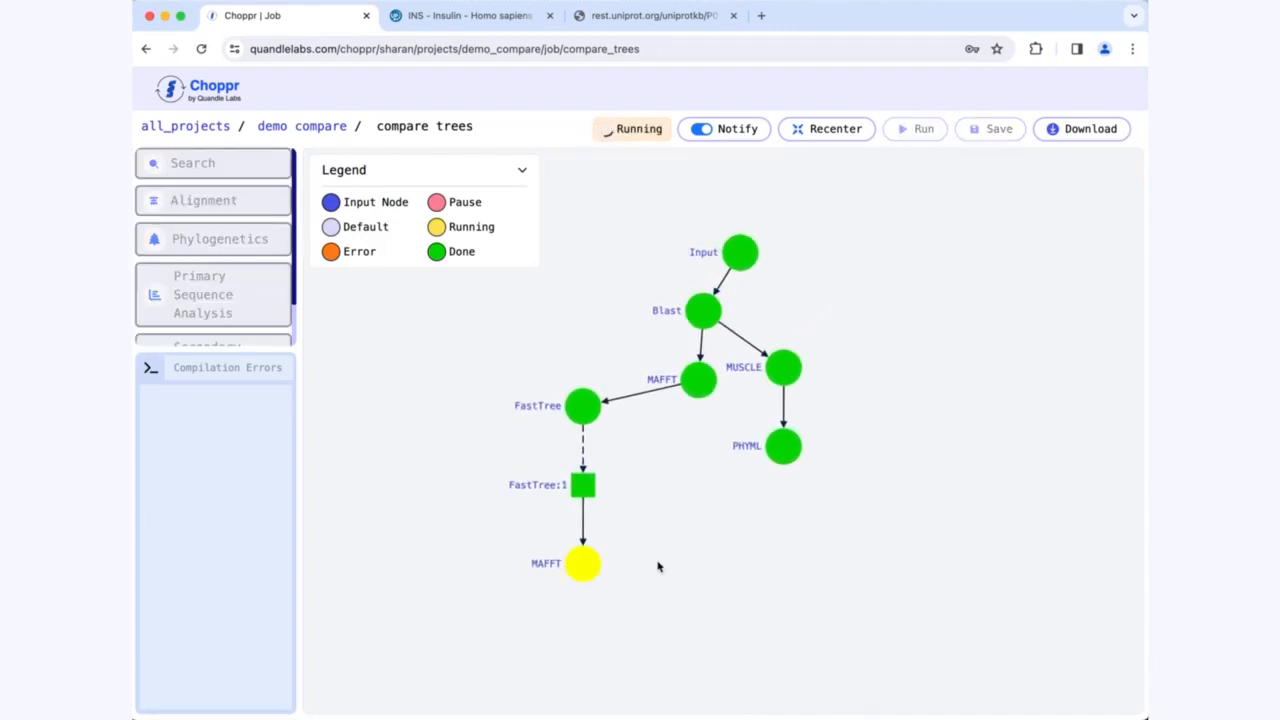
Step: Open the new MAFFT node's alignment, look through the aligned sequences of the selected clade, and close the results
click(584, 560)
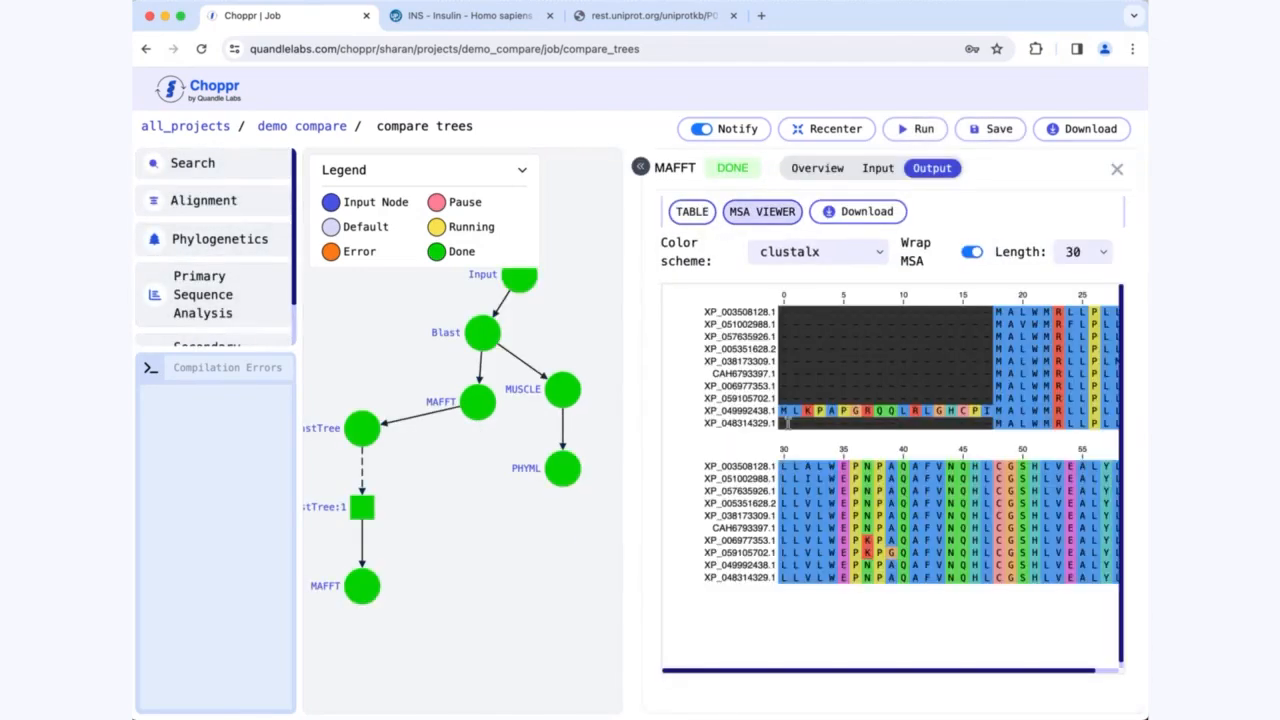
scroll(903, 405, down, 2)
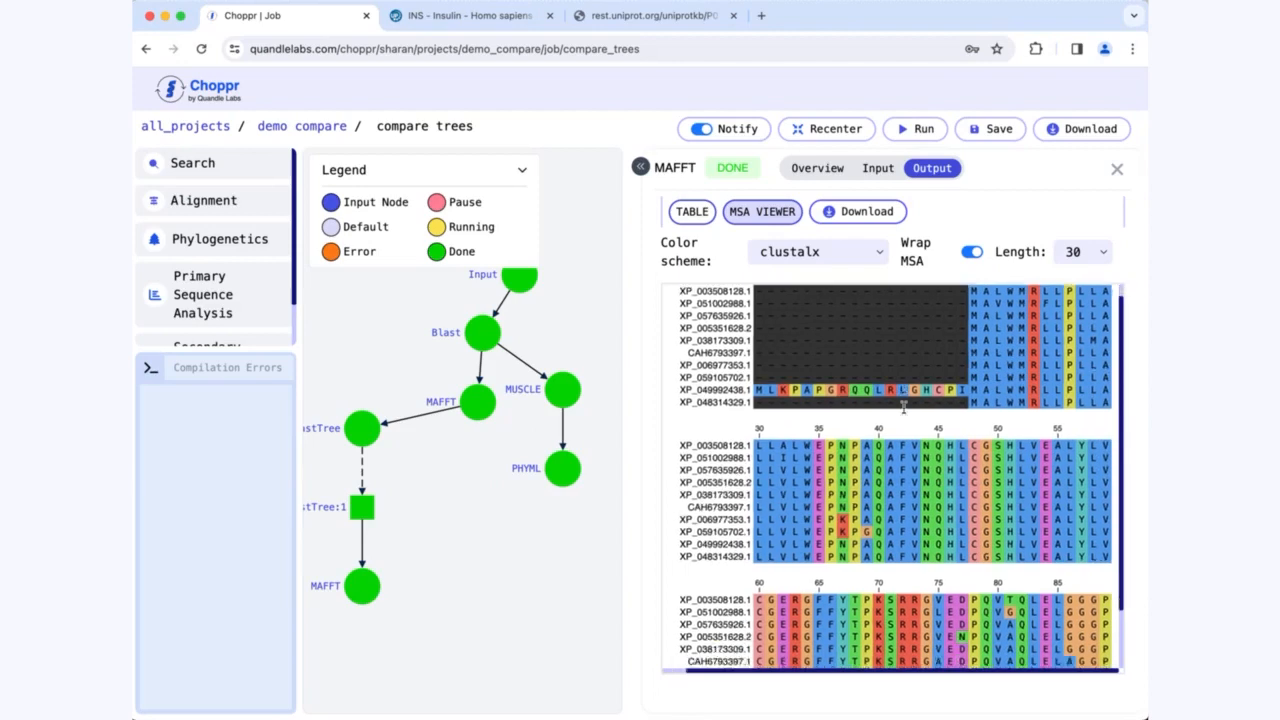
scroll(903, 407, down, 3)
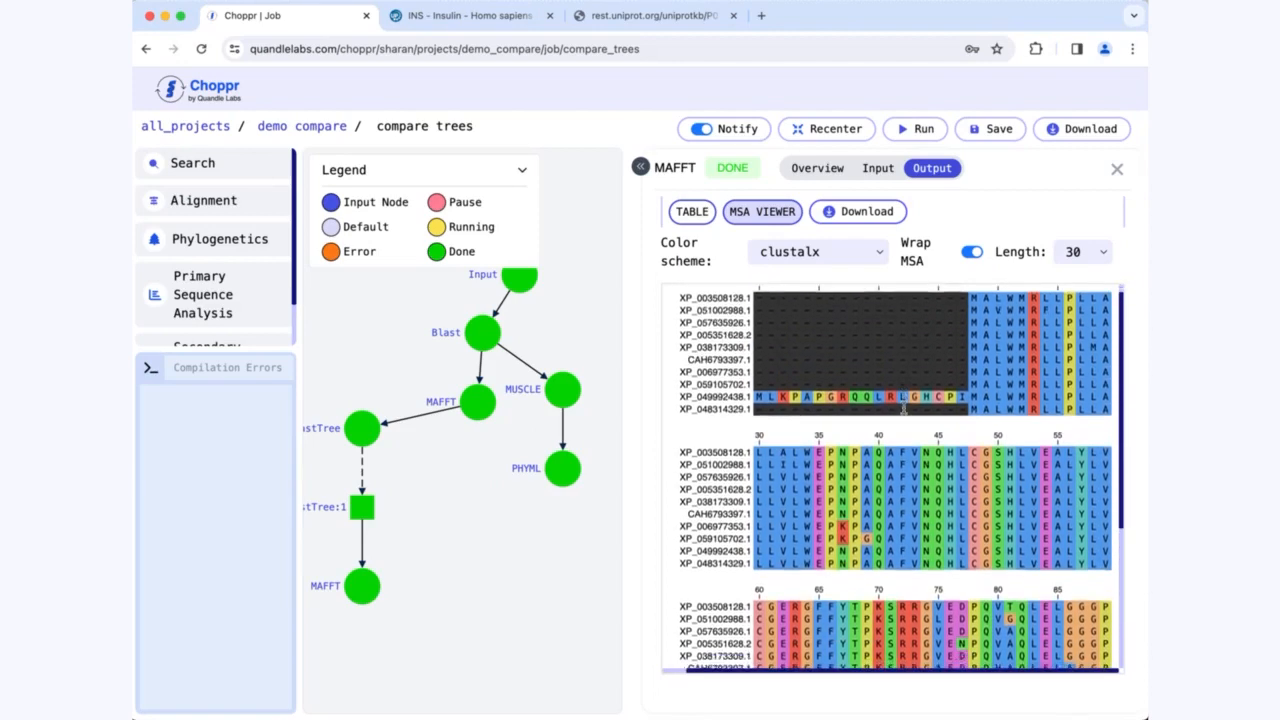
scroll(903, 408, down, 3)
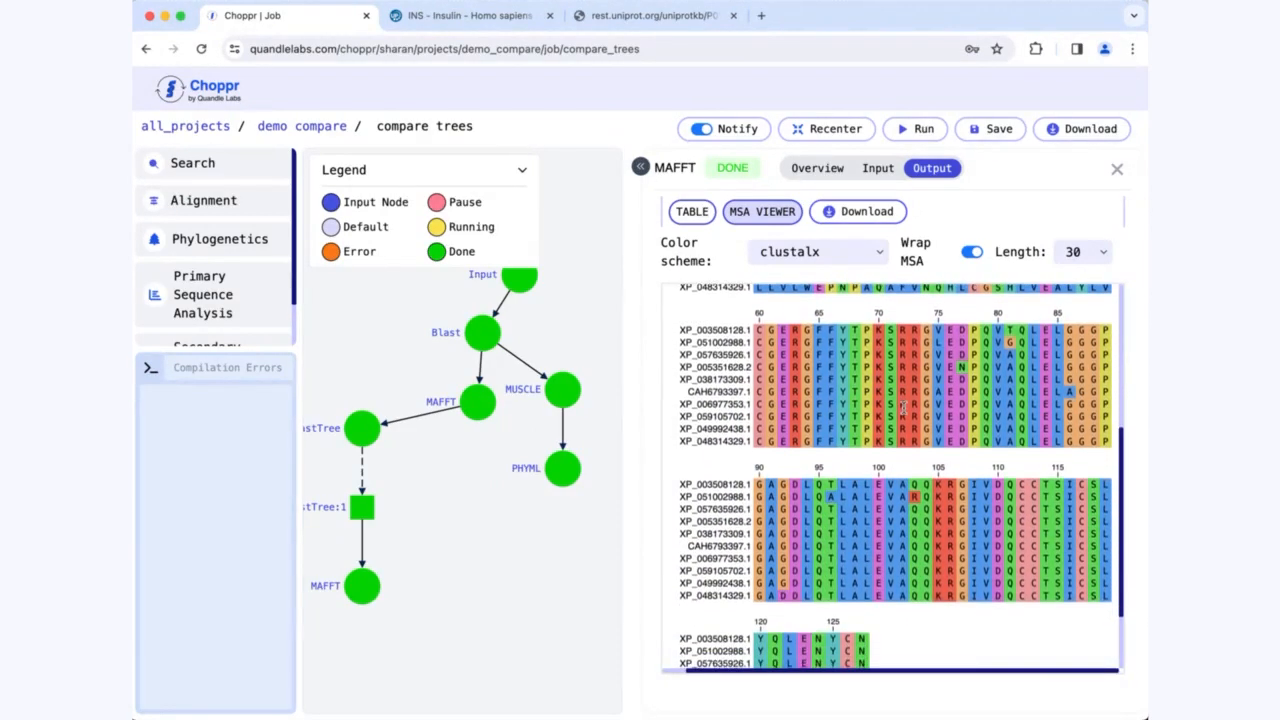
scroll(903, 406, up, 10)
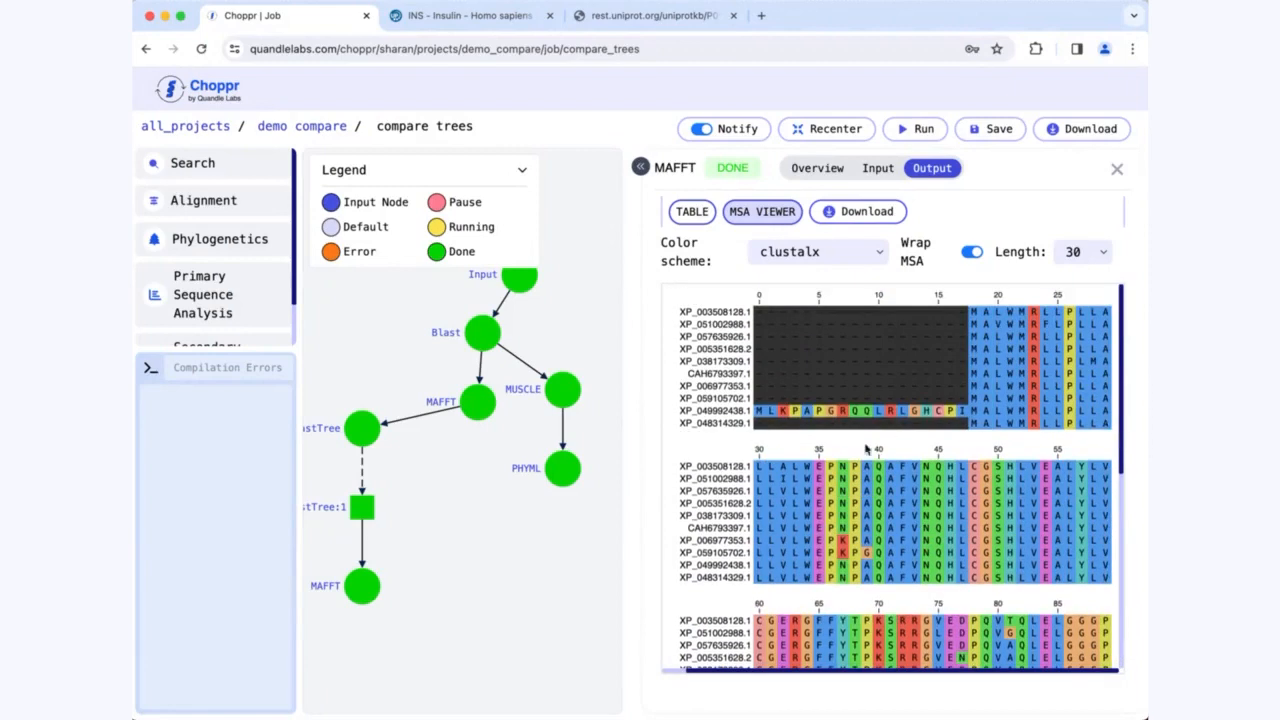
click(1119, 172)
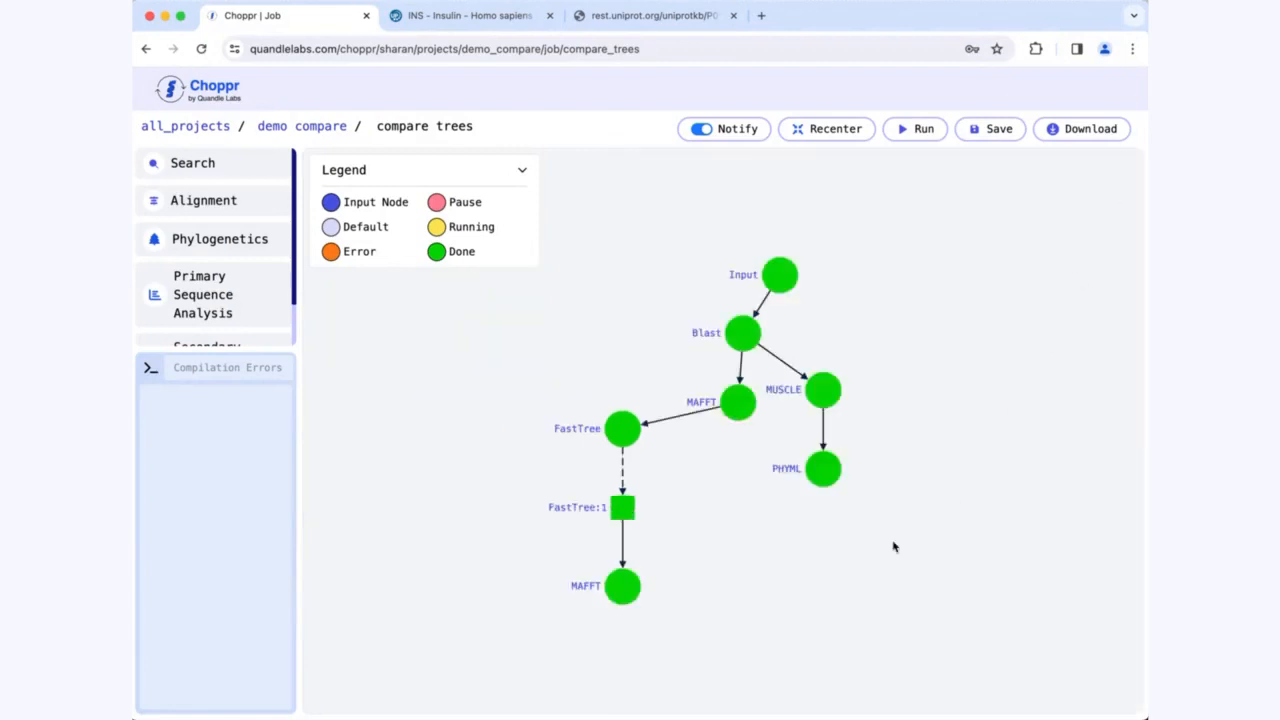